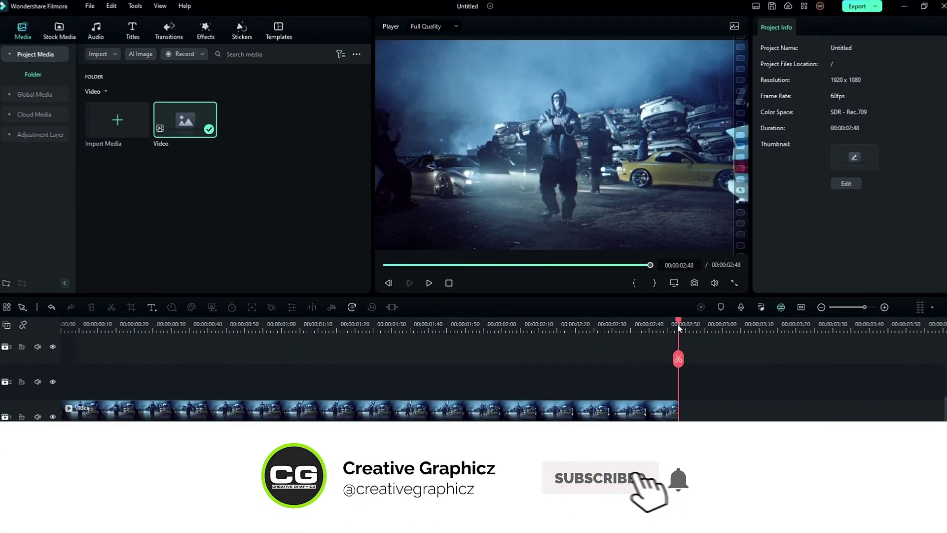
Paste a duplicate clip onto track 2 at 00:00, hide track 1, and bring up the copy's AI Tools.
{"action": "left_click_drag", "start_coordinate": [678, 323], "coordinate": [87, 329]}
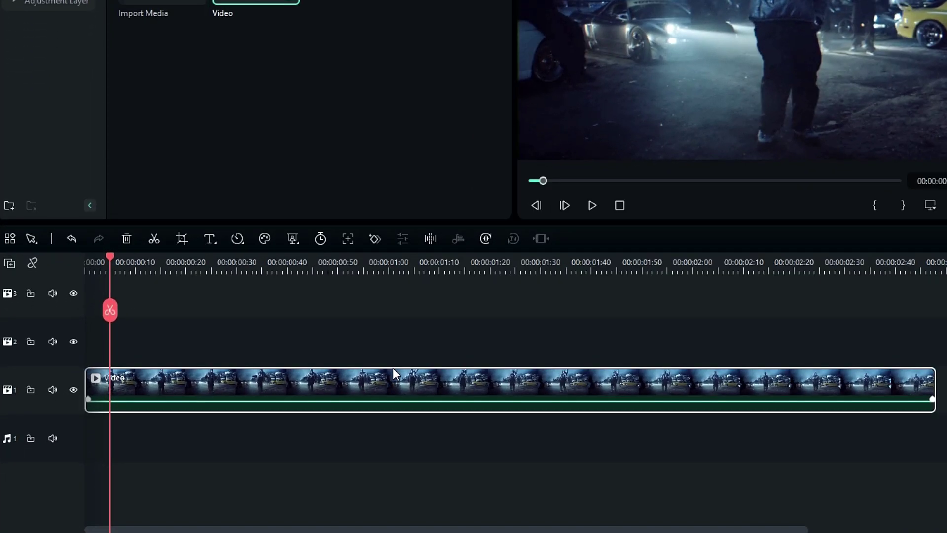
{"action": "key", "text": "ctrl+v"}
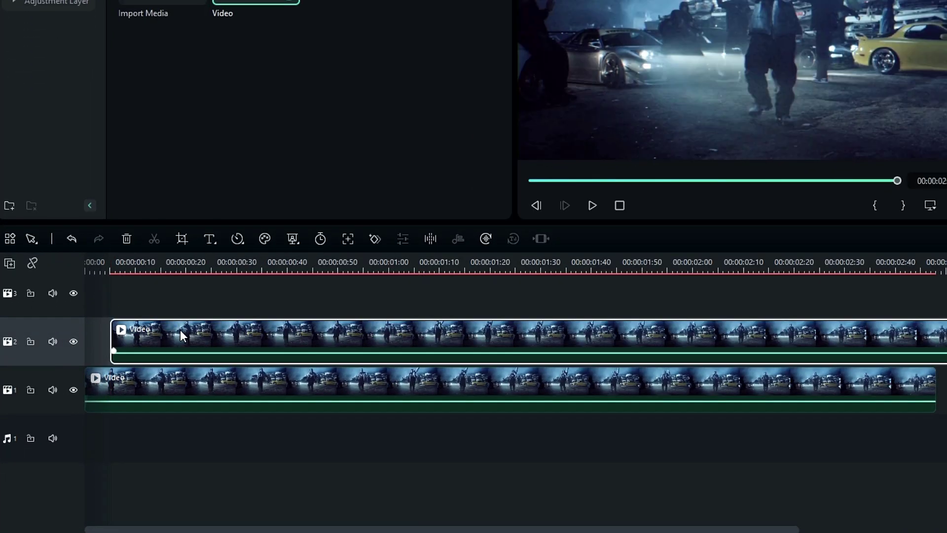
{"action": "left_click_drag", "start_coordinate": [180, 330], "coordinate": [154, 336]}
{"action": "left_click", "coordinate": [72, 327]}
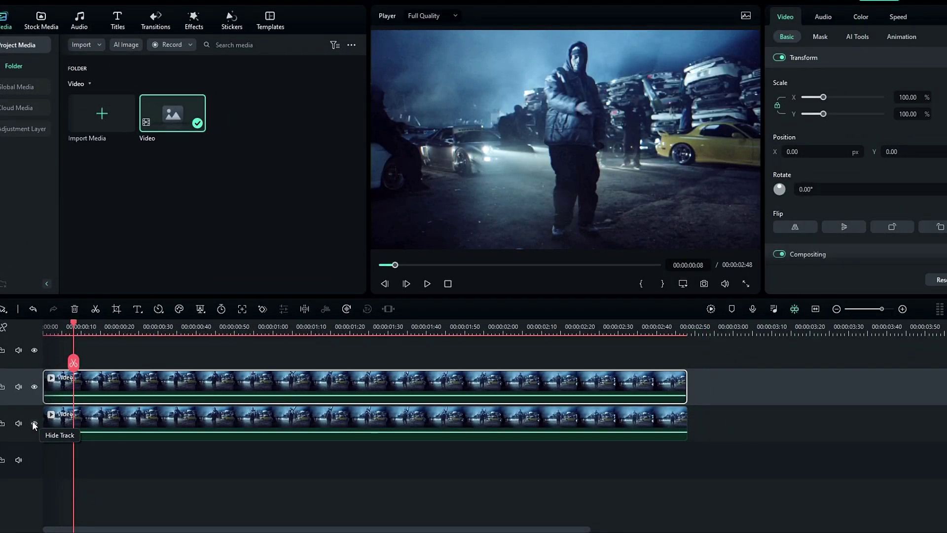
{"action": "left_click", "coordinate": [34, 424]}
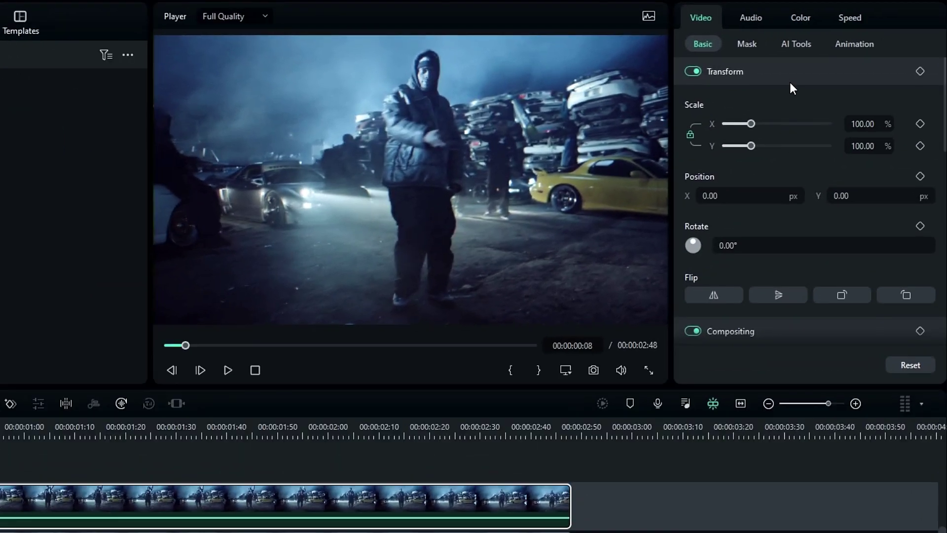
{"action": "left_click", "coordinate": [794, 46]}
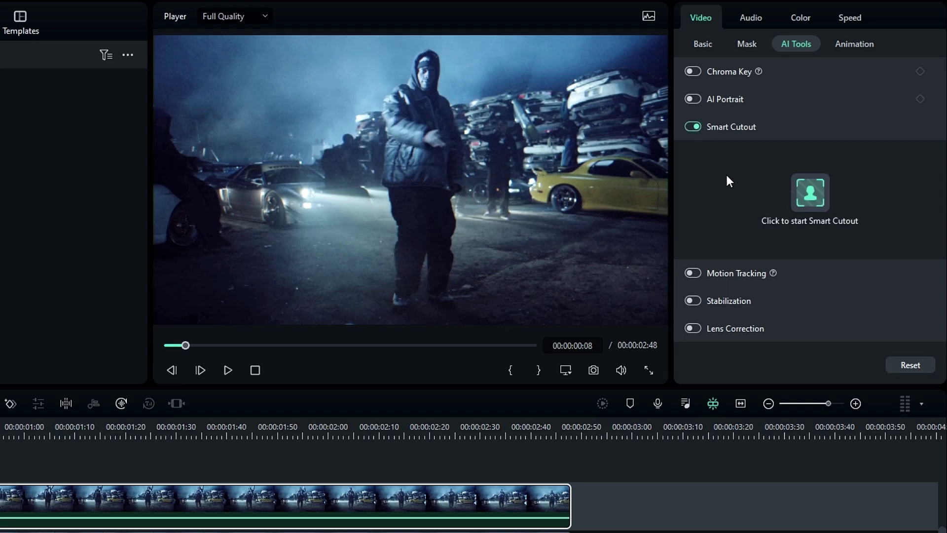
Brush over the performer, track the mask through the clip, and set edge thickness 2 and feather 3.
{"action": "left_click", "coordinate": [805, 199]}
{"action": "left_click", "coordinate": [733, 69]}
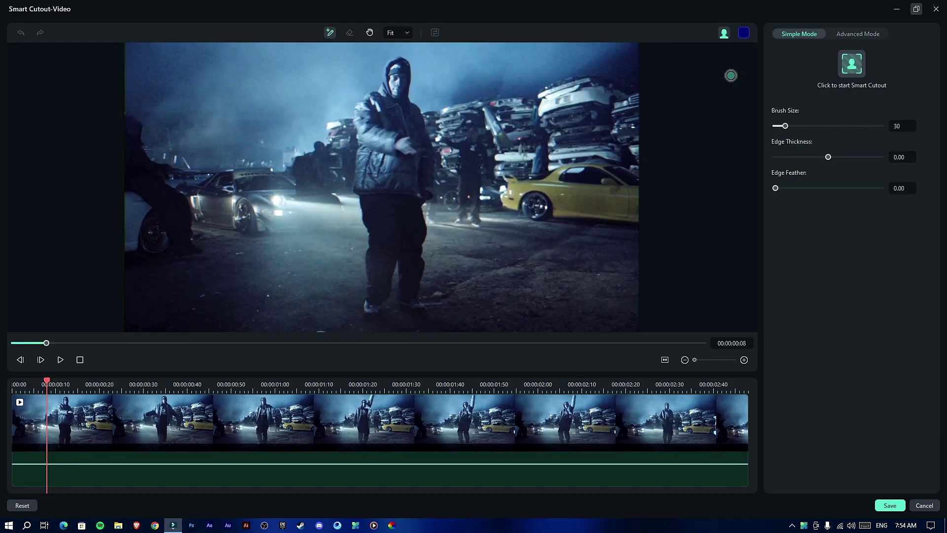
{"action": "left_click_drag", "start_coordinate": [396, 262], "coordinate": [397, 264]}
{"action": "left_click_drag", "start_coordinate": [405, 303], "coordinate": [419, 311]}
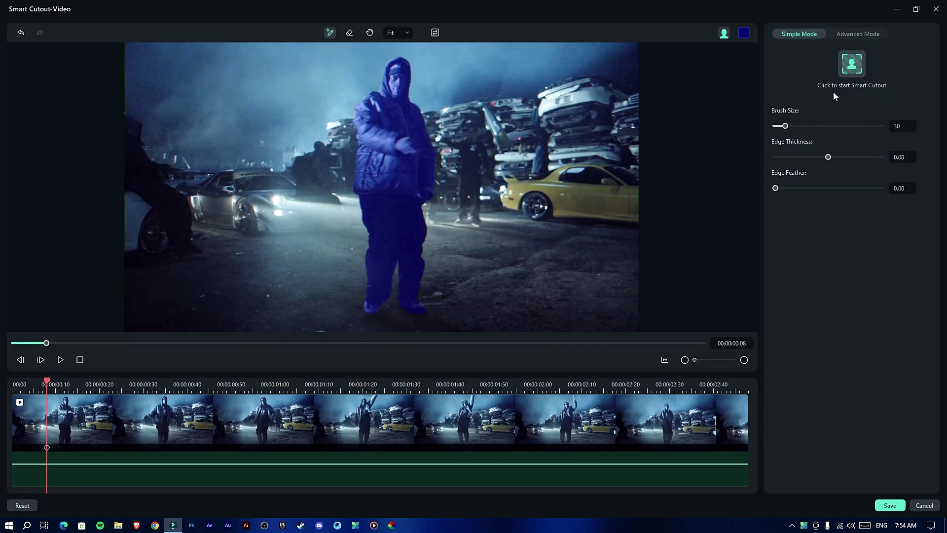
{"action": "left_click", "coordinate": [849, 61]}
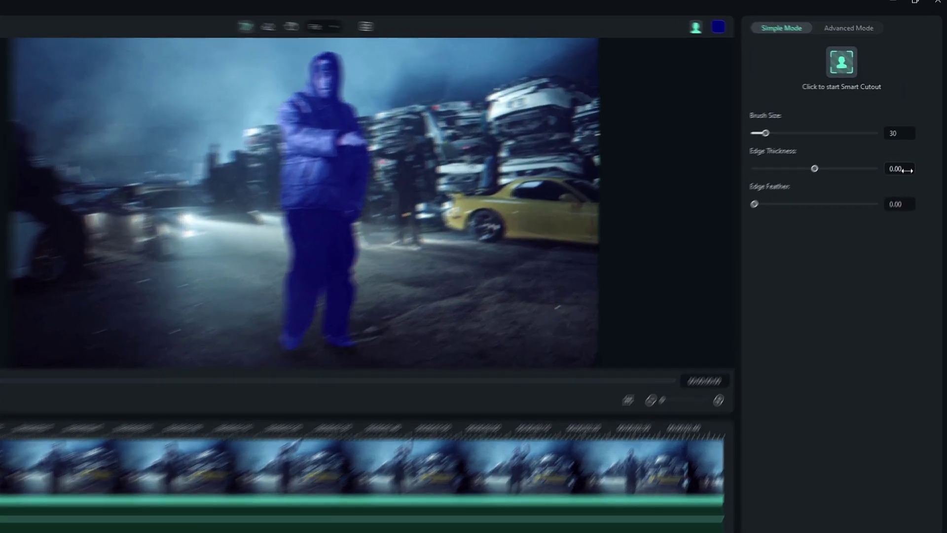
{"action": "left_click", "coordinate": [905, 192]}
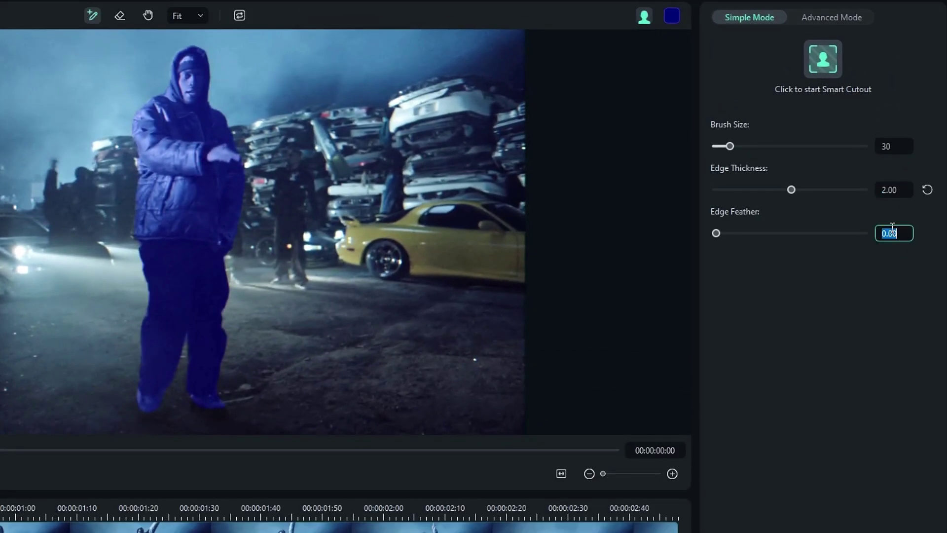
{"action": "type", "text": "3"}
{"action": "key", "text": "Return"}
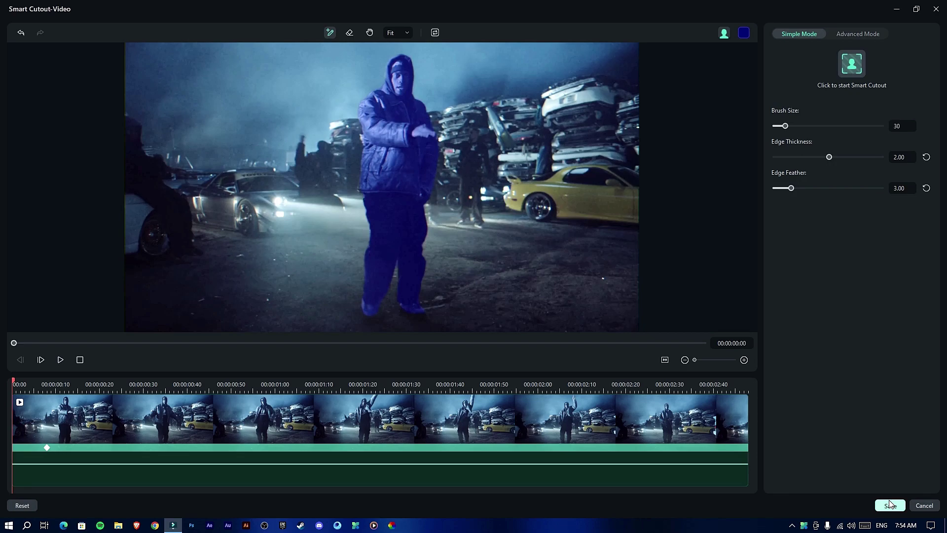
Save the Smart Cutout result and hide the cutout video on track 2.
{"action": "left_click", "coordinate": [892, 505]}
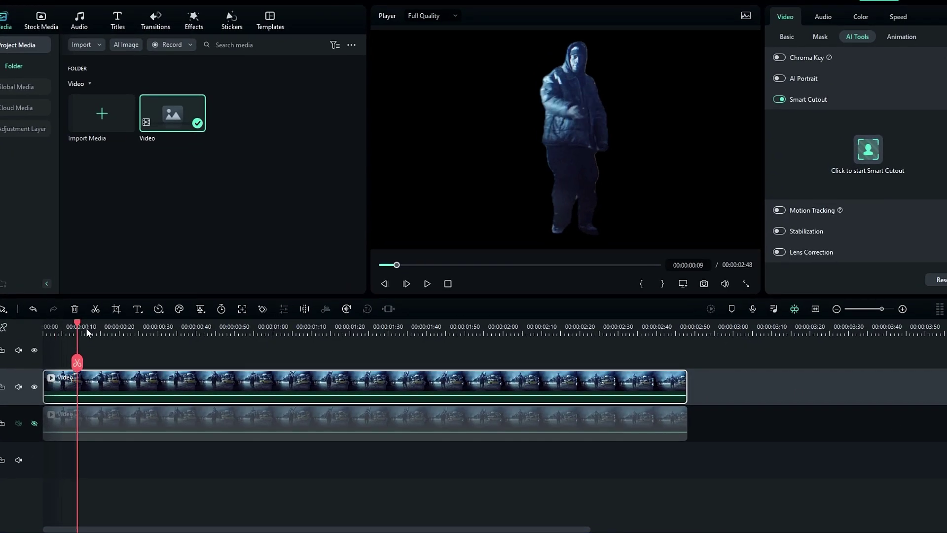
{"action": "left_click_drag", "start_coordinate": [86, 328], "coordinate": [77, 328]}
{"action": "left_click", "coordinate": [58, 381]}
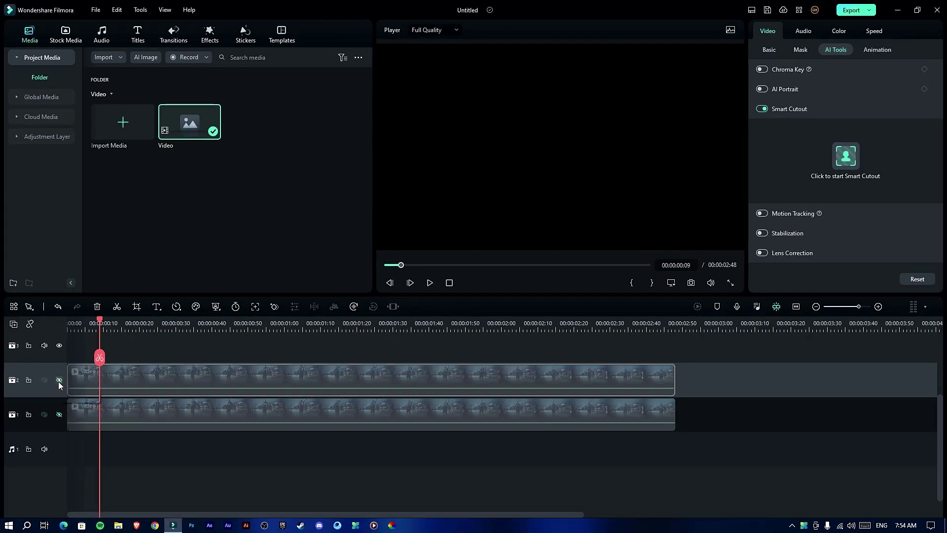
{"action": "scroll", "coordinate": [109, 383], "scroll_direction": "up", "scroll_amount": 2}
Add a Default Title on track 3, trimmed to end with the video.
{"action": "left_click", "coordinate": [138, 35]}
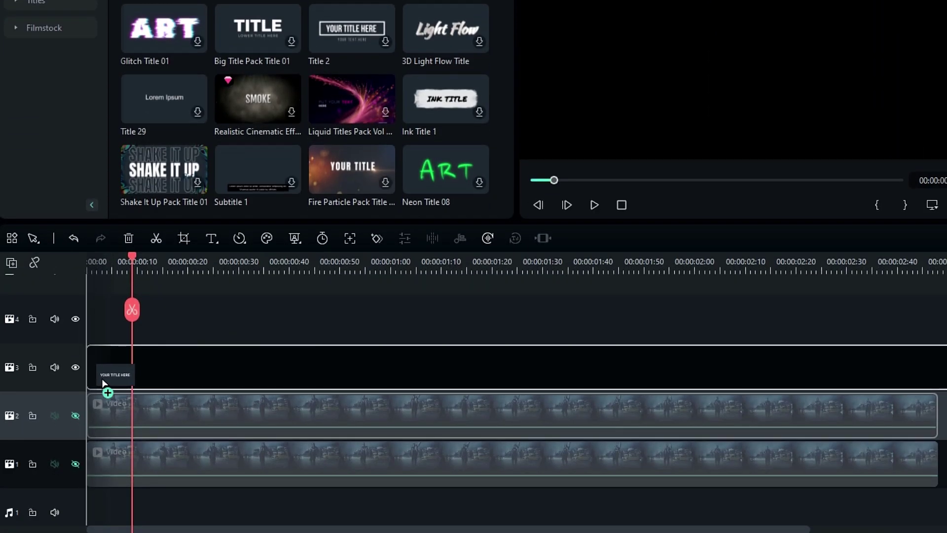
{"action": "left_click_drag", "start_coordinate": [125, 121], "coordinate": [112, 377]}
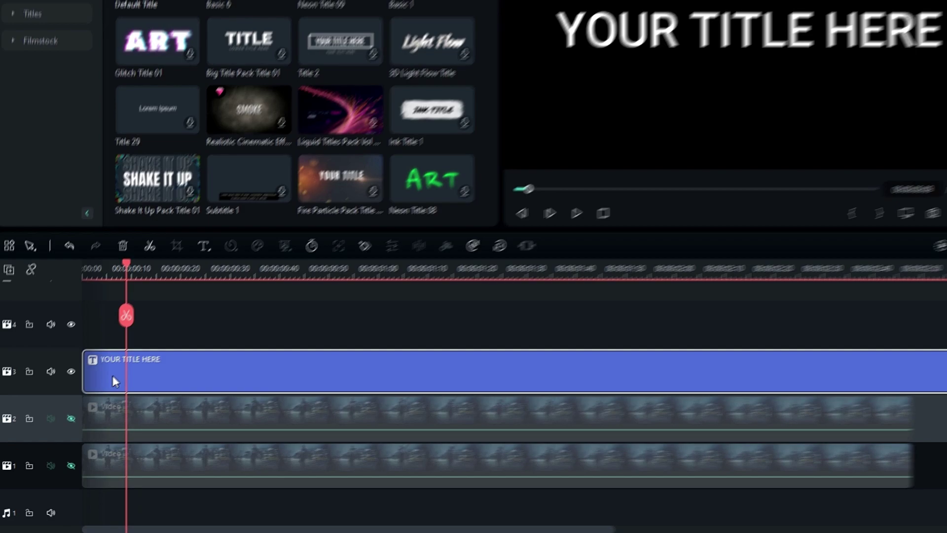
{"action": "left_click", "coordinate": [683, 363]}
{"action": "key", "text": "Delete"}
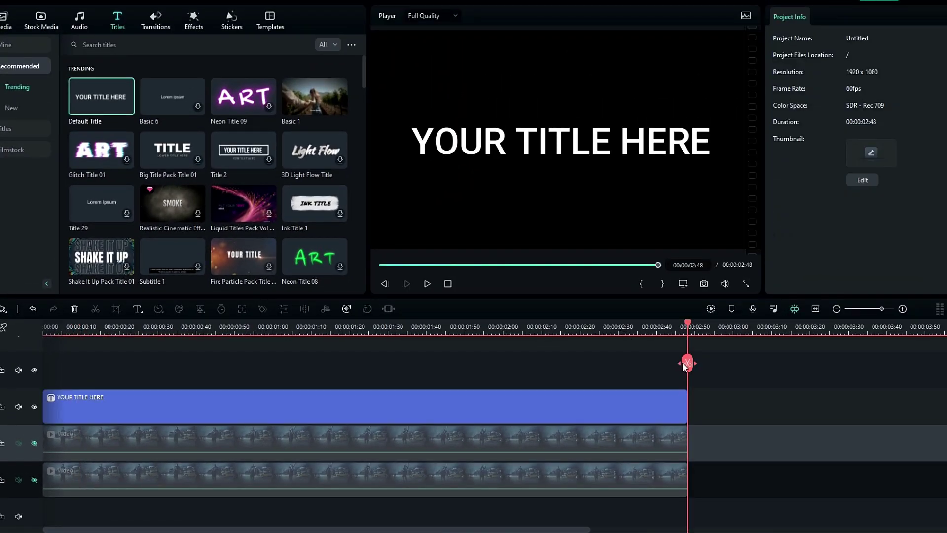
{"action": "key", "text": "Home"}
{"action": "left_click", "coordinate": [474, 419]}
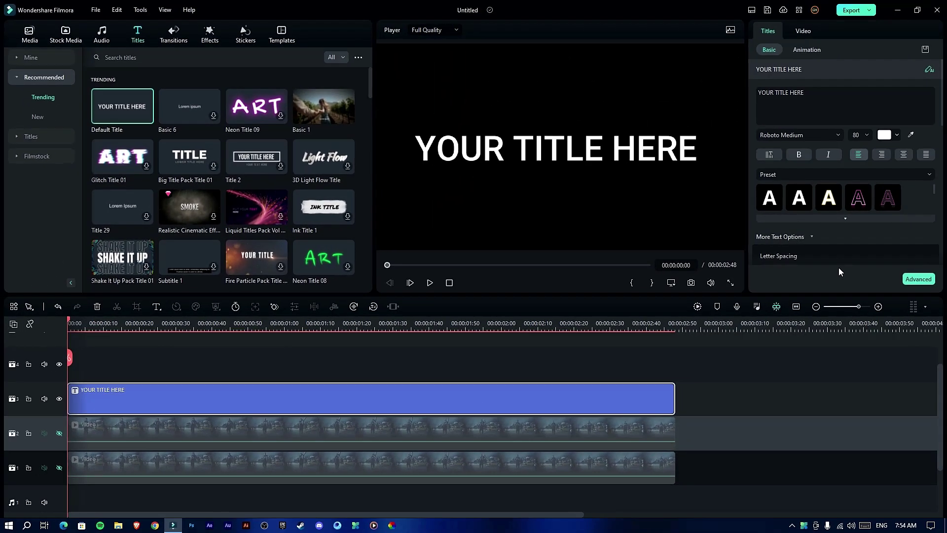
Change the title text to GANG in the AkiraExpanded font, centred on the canvas.
{"action": "left_click", "coordinate": [918, 278]}
{"action": "left_click", "coordinate": [734, 77]}
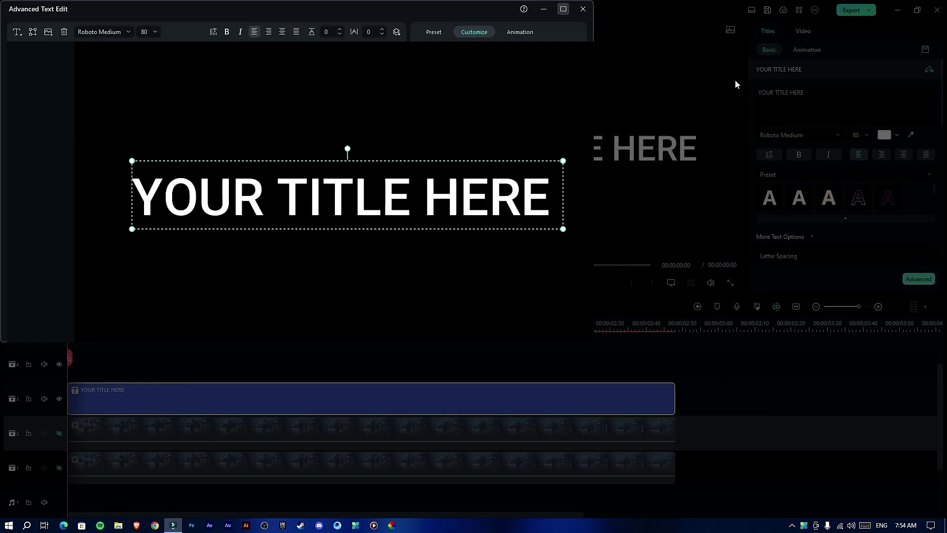
{"action": "triple_click", "coordinate": [731, 92]}
{"action": "type", "text": "GANG"}
{"action": "left_click", "coordinate": [119, 31]}
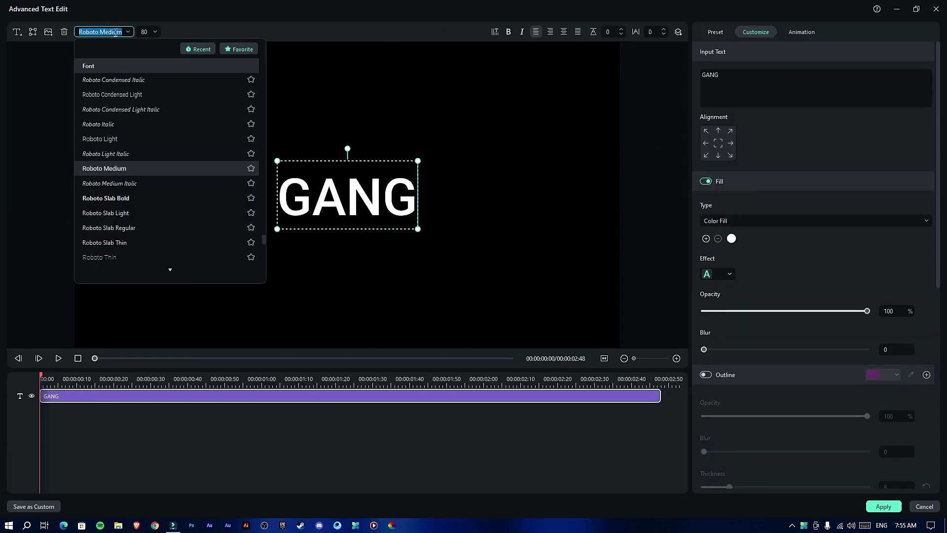
{"action": "type", "text": "Akis"}
{"action": "left_click", "coordinate": [118, 81]}
{"action": "left_click_drag", "start_coordinate": [348, 191], "coordinate": [348, 171]}
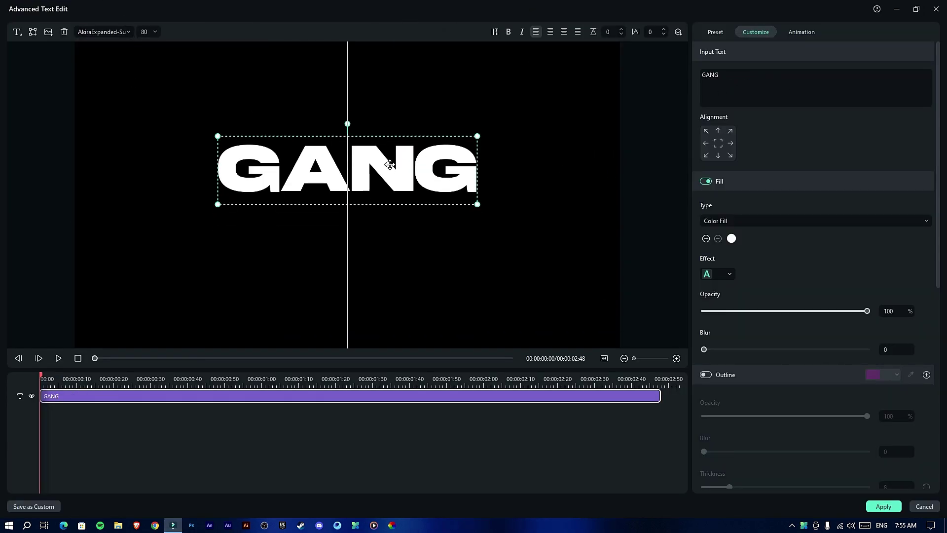
Add a second GANG text layer at size 125, placed below the first.
{"action": "left_click", "coordinate": [17, 31]}
{"action": "left_click", "coordinate": [38, 47]}
{"action": "double_click", "coordinate": [752, 75]}
{"action": "key", "text": "ctrl+a"}
{"action": "type", "text": "GANG"}
{"action": "left_click_drag", "start_coordinate": [423, 165], "coordinate": [423, 219]}
{"action": "scroll", "coordinate": [146, 31], "scroll_direction": "up", "scroll_amount": 3}
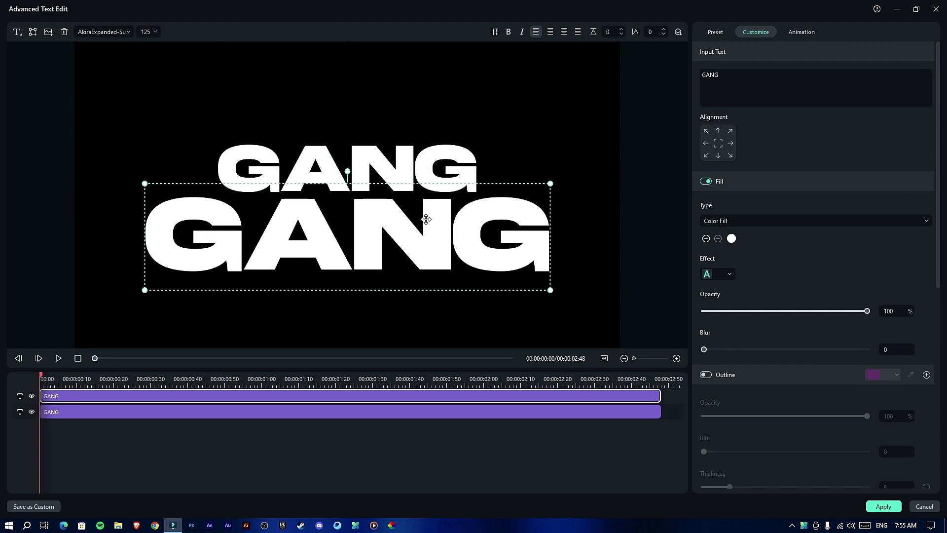
{"action": "left_click", "coordinate": [405, 362]}
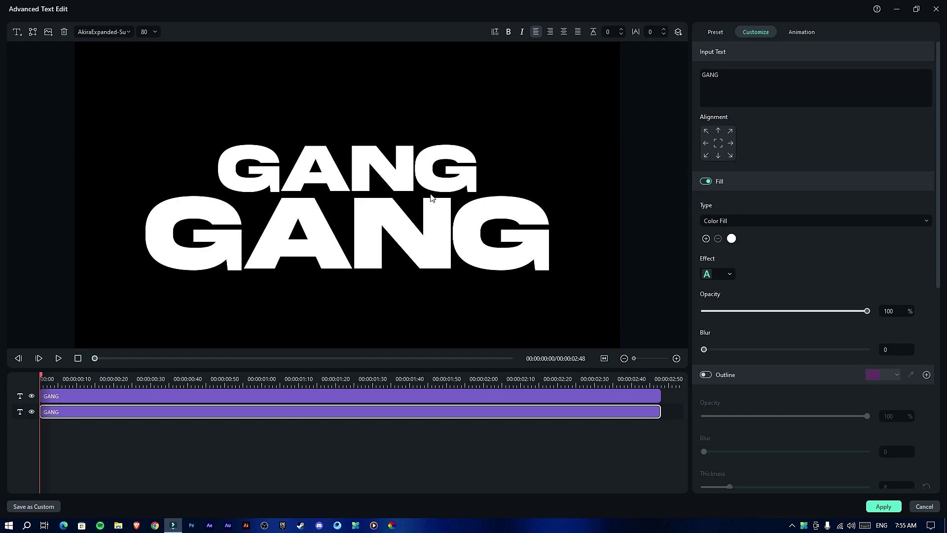
Apply Grow Shrink to both the small and large GANG lines and preview the staggered animation.
{"action": "left_click", "coordinate": [802, 32]}
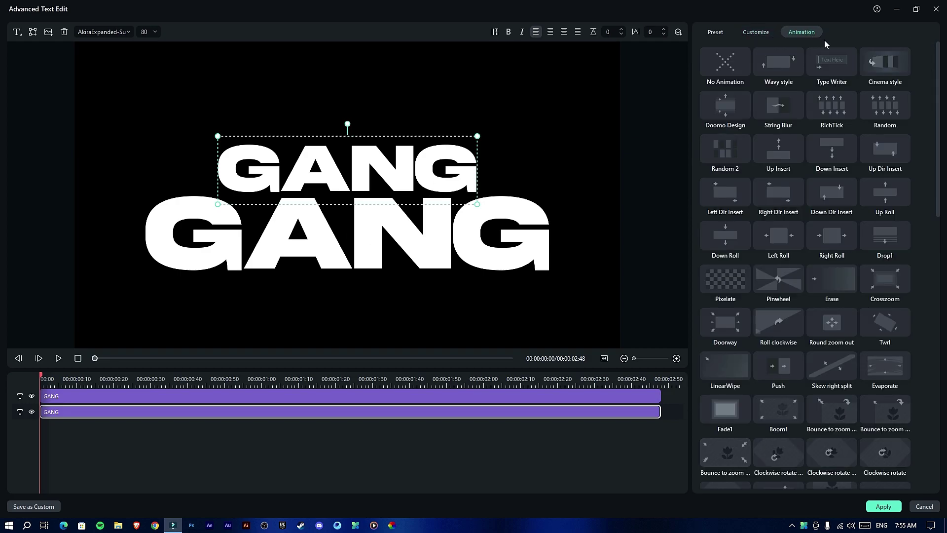
{"action": "scroll", "coordinate": [896, 341], "scroll_direction": "down", "scroll_amount": 5}
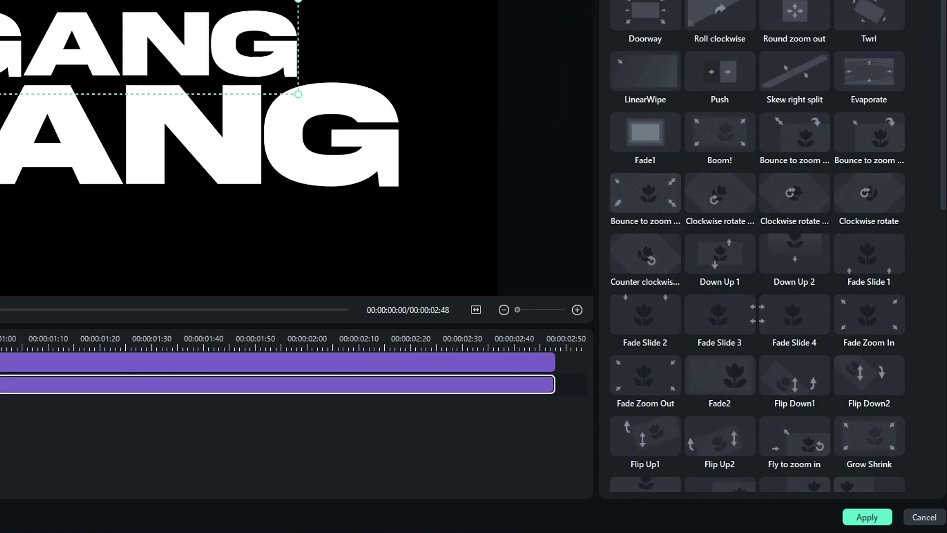
{"action": "scroll", "coordinate": [921, 366], "scroll_direction": "down", "scroll_amount": 2}
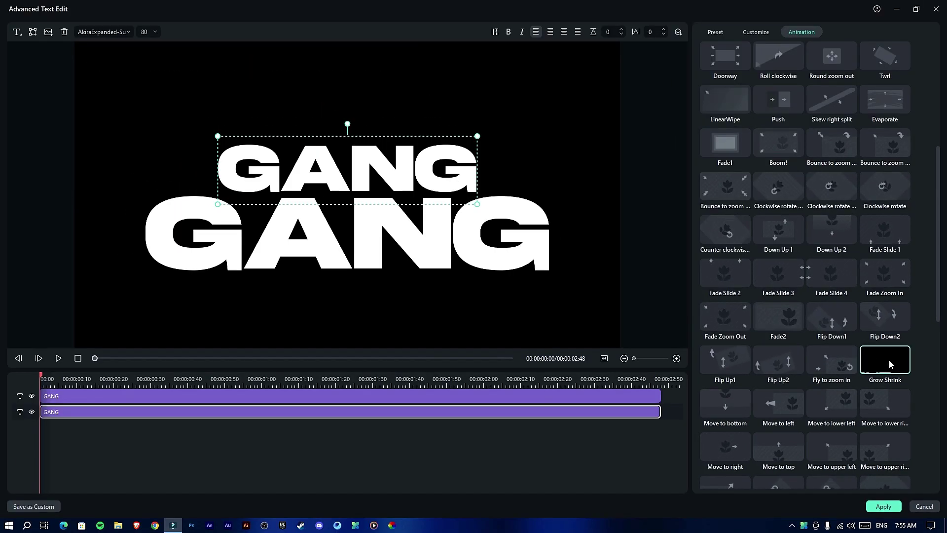
{"action": "left_click", "coordinate": [887, 311]}
{"action": "left_click", "coordinate": [516, 254]}
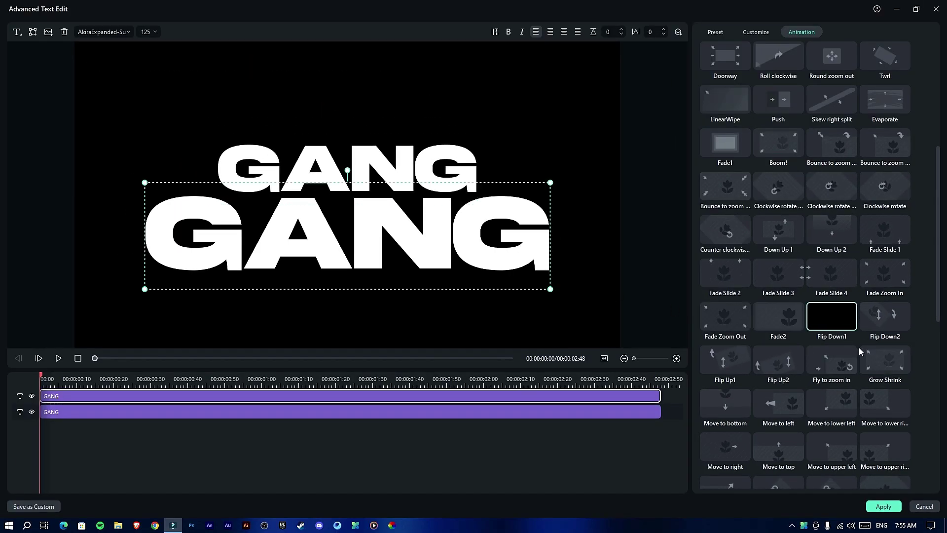
{"action": "left_click", "coordinate": [885, 357]}
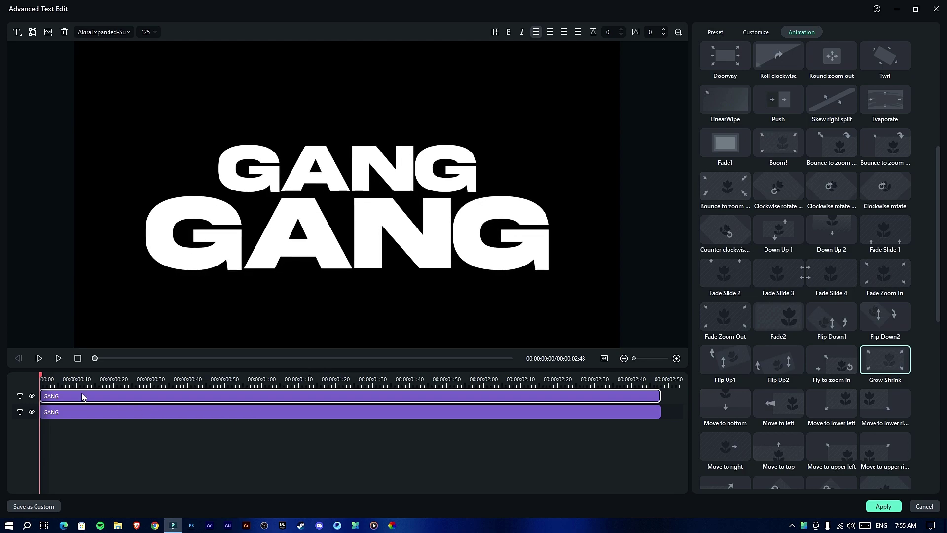
{"action": "key", "text": "space"}
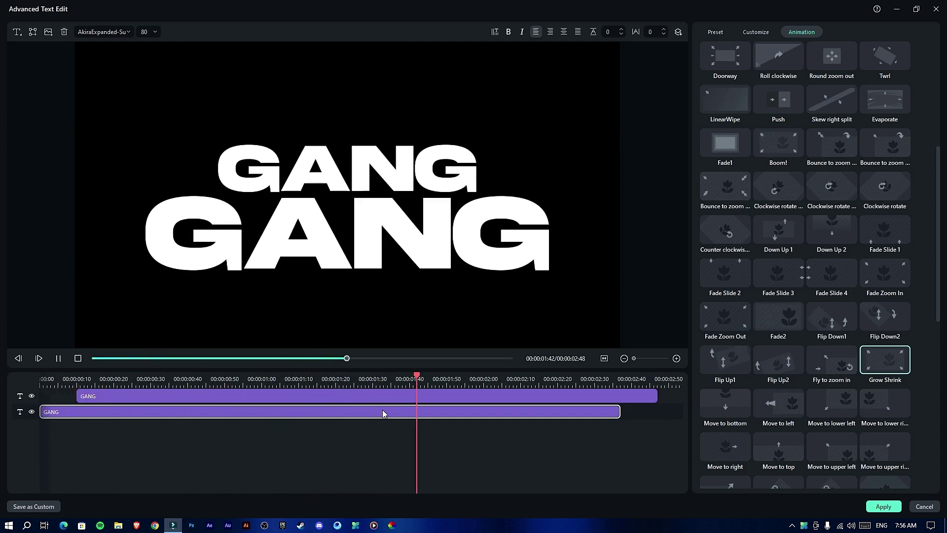
{"action": "key", "text": "space"}
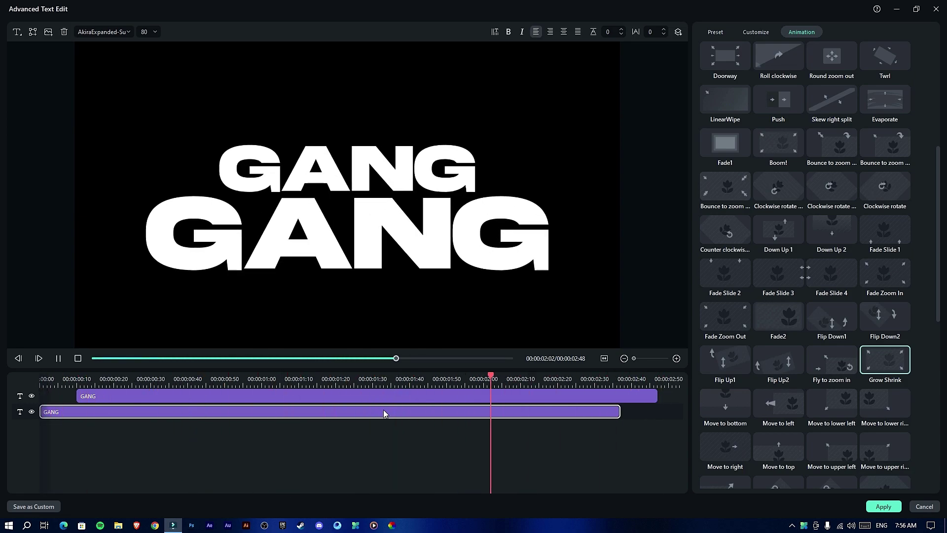
Apply the animation changes and preview the GANG GANG title on the main timeline.
{"action": "left_click", "coordinate": [884, 507]}
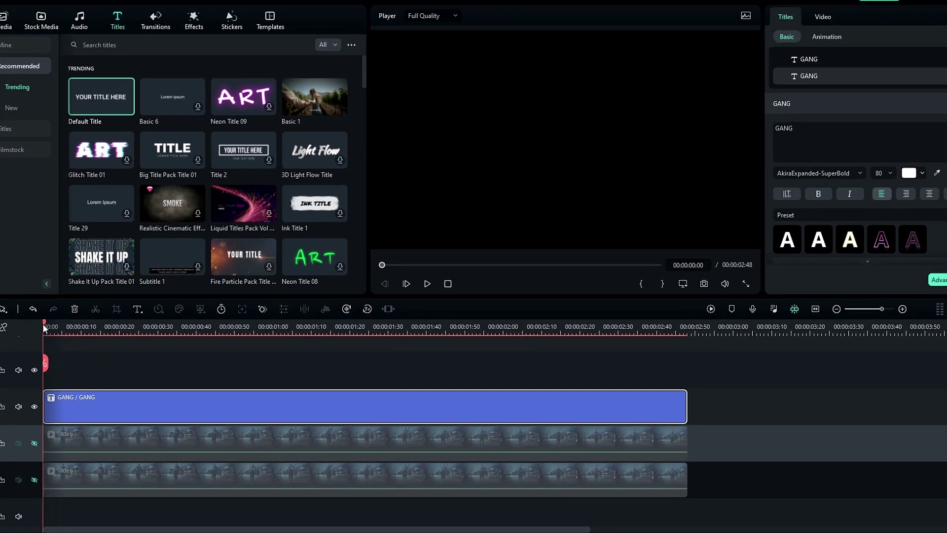
{"action": "left_click_drag", "start_coordinate": [44, 328], "coordinate": [293, 328]}
{"action": "left_click_drag", "start_coordinate": [478, 330], "coordinate": [381, 344]}
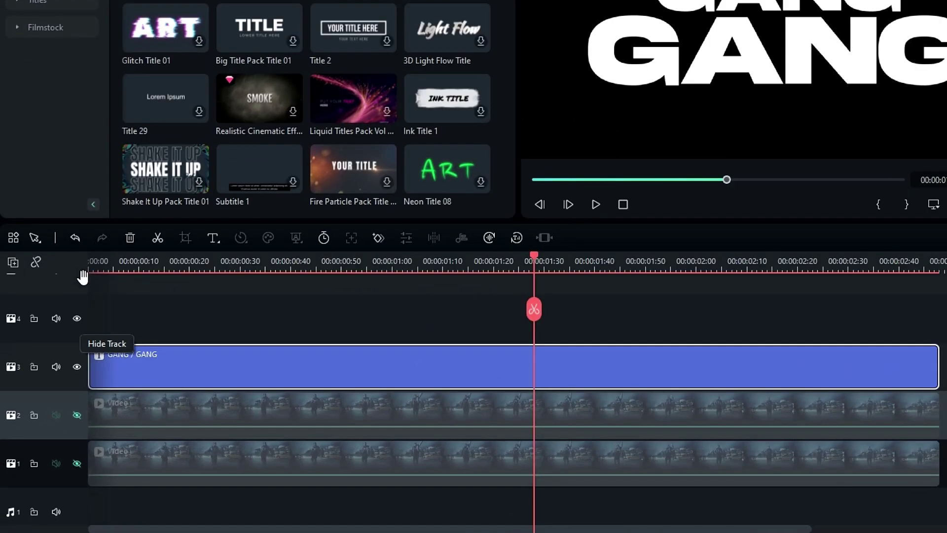
{"action": "left_click", "coordinate": [47, 328]}
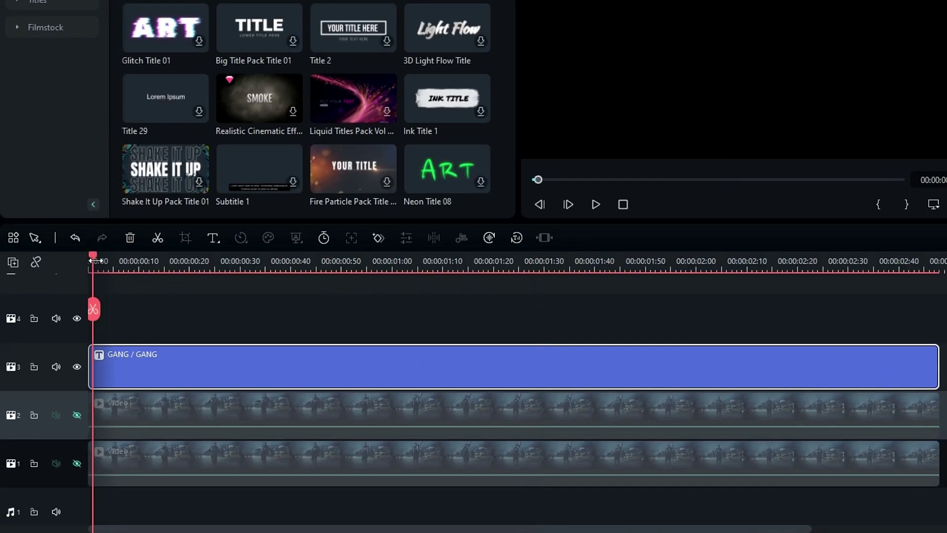
Paste a copy of the title onto track 4 and hide track 3.
{"action": "left_click", "coordinate": [57, 305]}
{"action": "key", "text": "ctrl+v"}
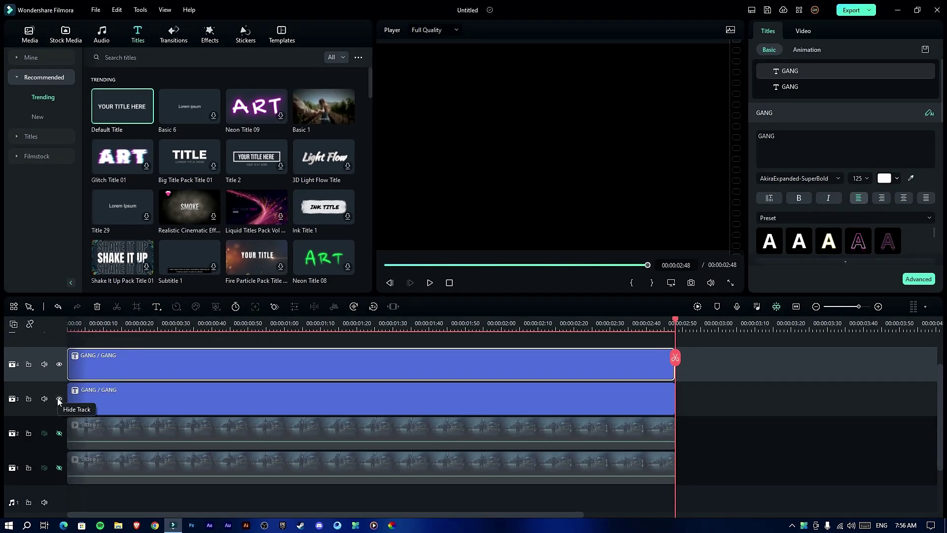
{"action": "left_click", "coordinate": [59, 400]}
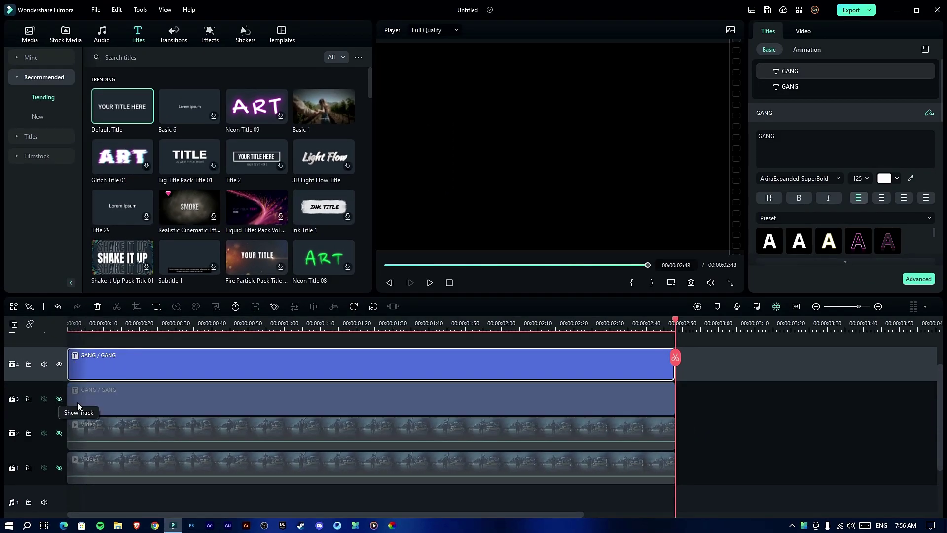
{"action": "left_click_drag", "start_coordinate": [134, 328], "coordinate": [212, 330]}
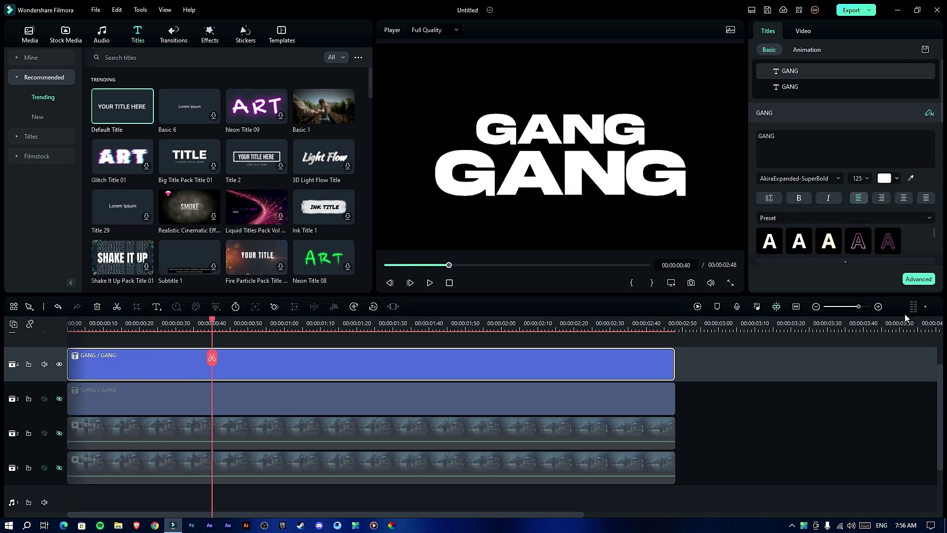
Make the large GANG line hollow, with fill off and a white outline.
{"action": "left_click", "coordinate": [918, 279]}
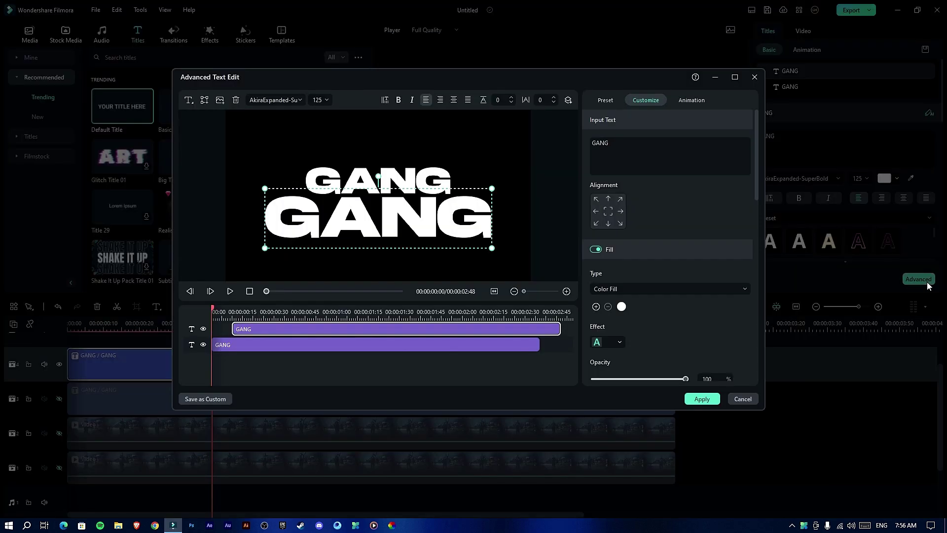
{"action": "left_click", "coordinate": [735, 77]}
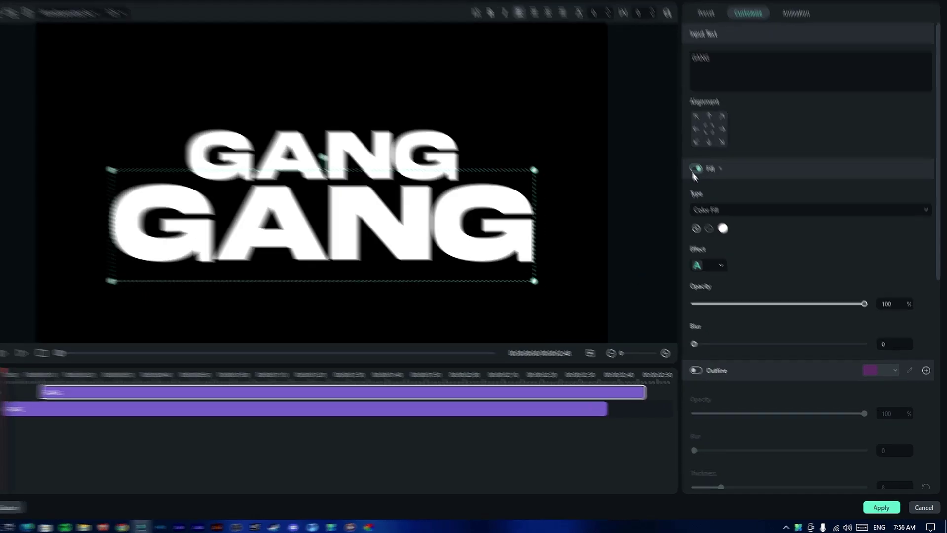
{"action": "left_click", "coordinate": [705, 182]}
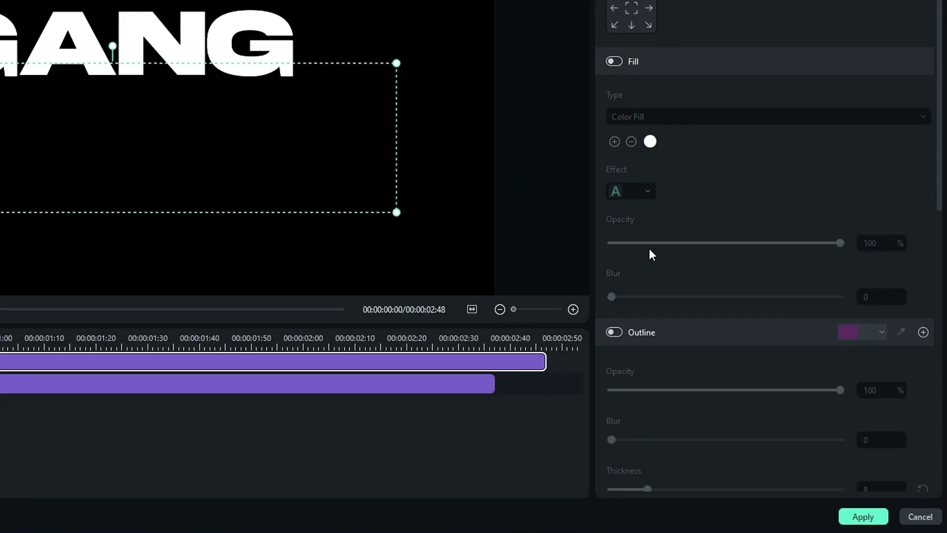
{"action": "left_click", "coordinate": [615, 333]}
{"action": "scroll", "coordinate": [740, 307], "scroll_direction": "down", "scroll_amount": 1}
{"action": "left_click", "coordinate": [851, 296]}
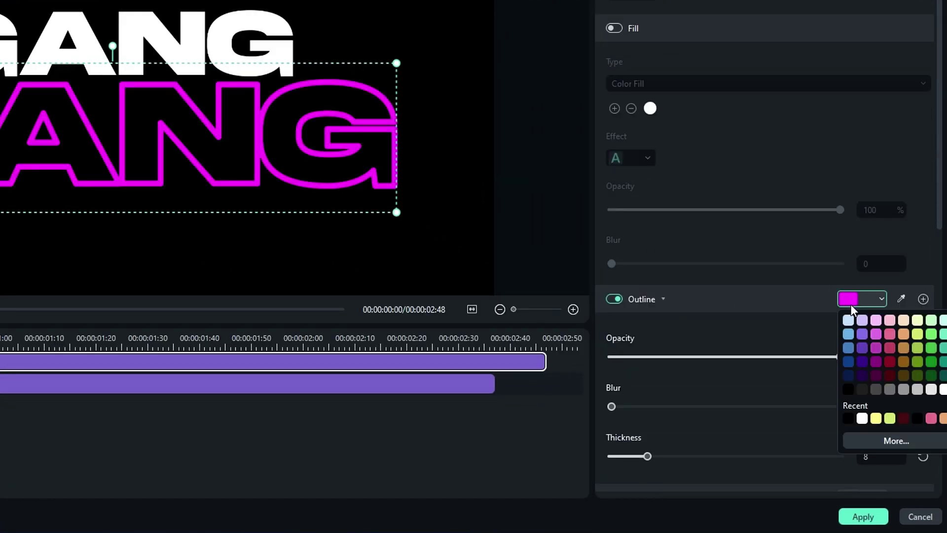
{"action": "left_click", "coordinate": [863, 419]}
{"action": "scroll", "coordinate": [829, 356], "scroll_direction": "down", "scroll_amount": 3}
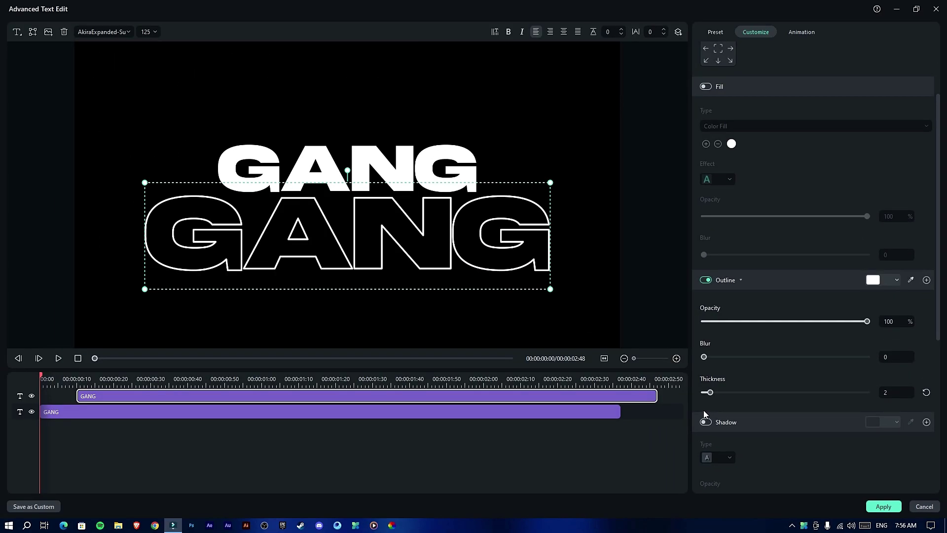
Give the small GANG line no fill and a white outline of thickness 2, then apply.
{"action": "left_click", "coordinate": [553, 411]}
{"action": "left_click", "coordinate": [705, 87]}
{"action": "left_click", "coordinate": [705, 280]}
{"action": "left_click", "coordinate": [896, 280]}
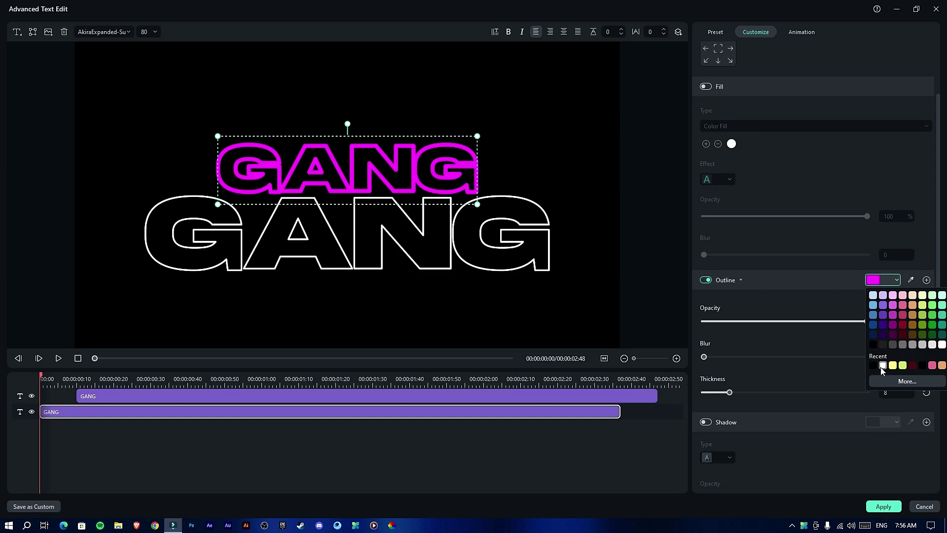
{"action": "left_click", "coordinate": [871, 364]}
{"action": "left_click", "coordinate": [893, 392]}
{"action": "key", "text": "Return"}
{"action": "key", "text": "space"}
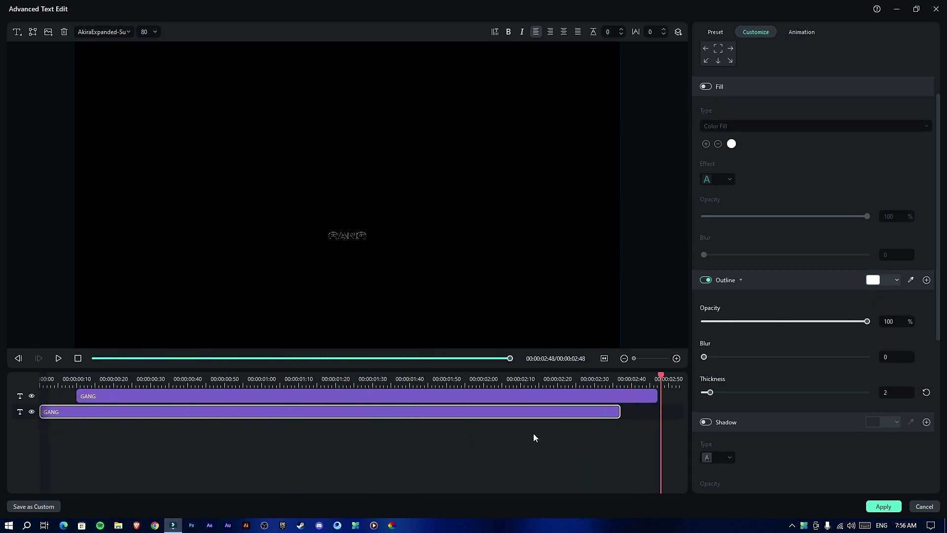
{"action": "left_click", "coordinate": [888, 507]}
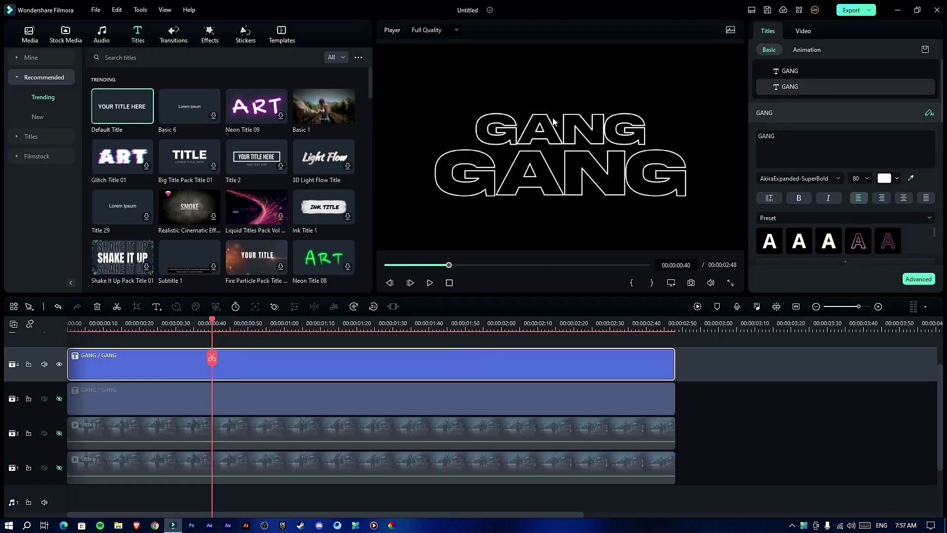
Export the outlined title's full range as a video named Text.
{"action": "key", "text": "Home"}
{"action": "key", "text": "x"}
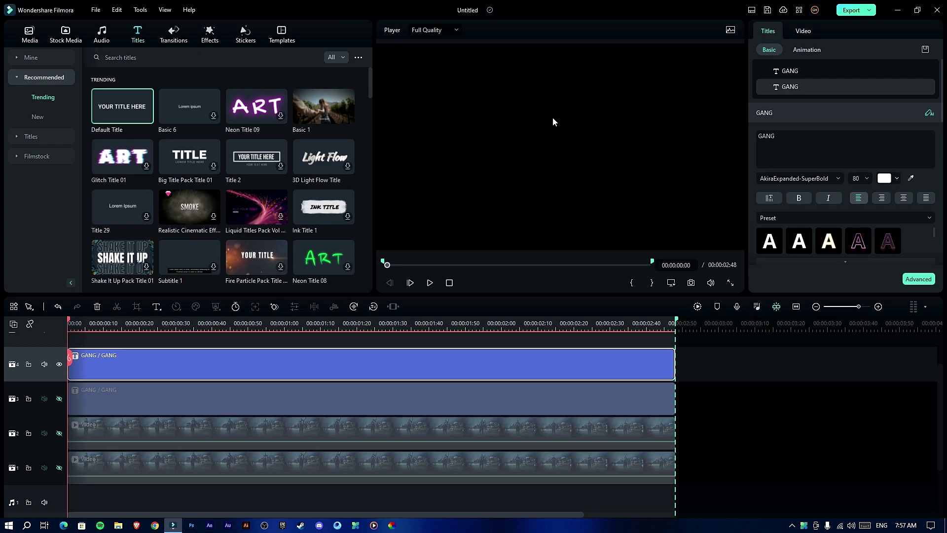
{"action": "left_click", "coordinate": [852, 10]}
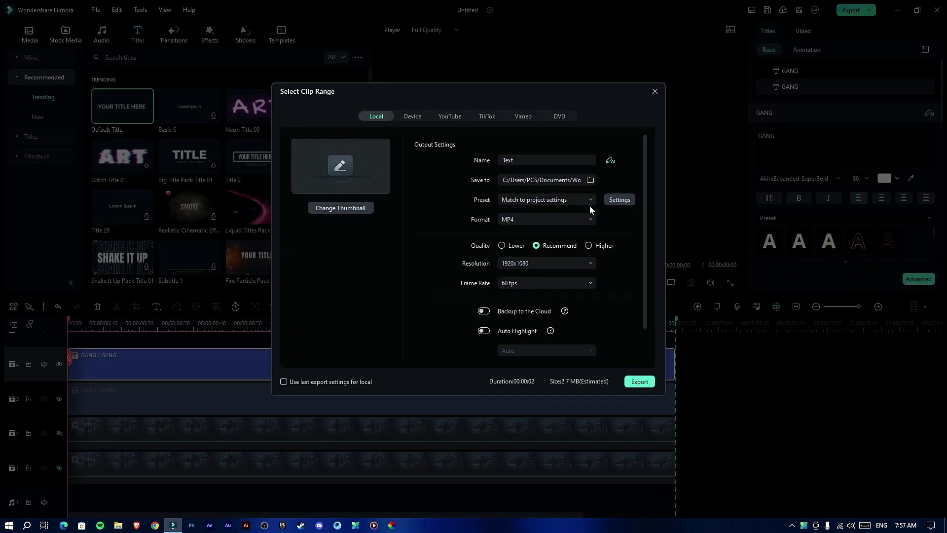
{"action": "left_click", "coordinate": [640, 381]}
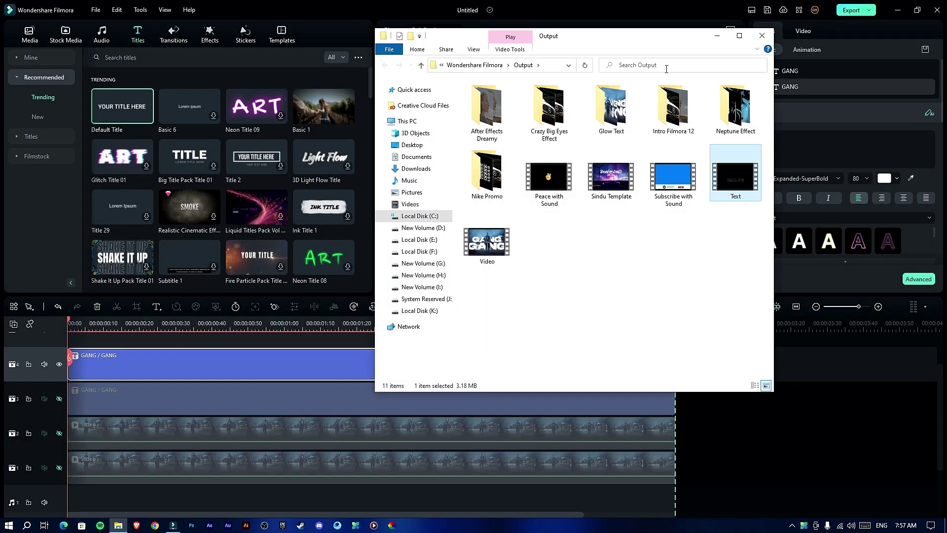
{"action": "left_click", "coordinate": [761, 36]}
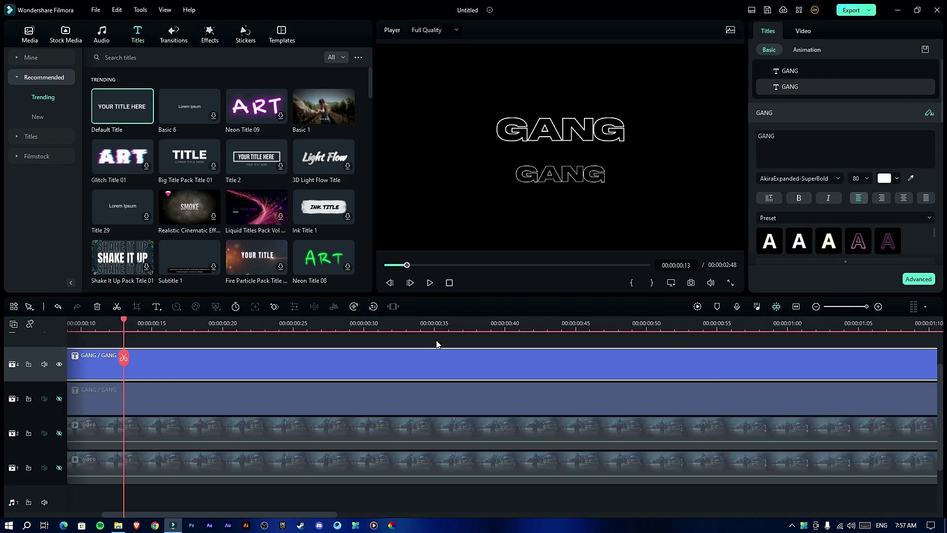
Delete the duplicate GANG title and place the Text clip on a new top track.
{"action": "key", "text": "Delete"}
{"action": "left_click", "coordinate": [796, 304]}
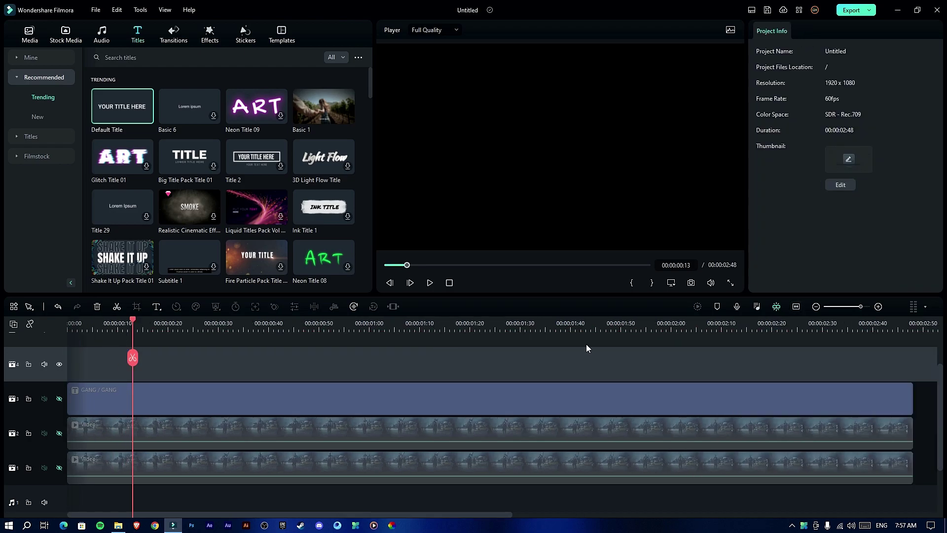
{"action": "left_click", "coordinate": [59, 400]}
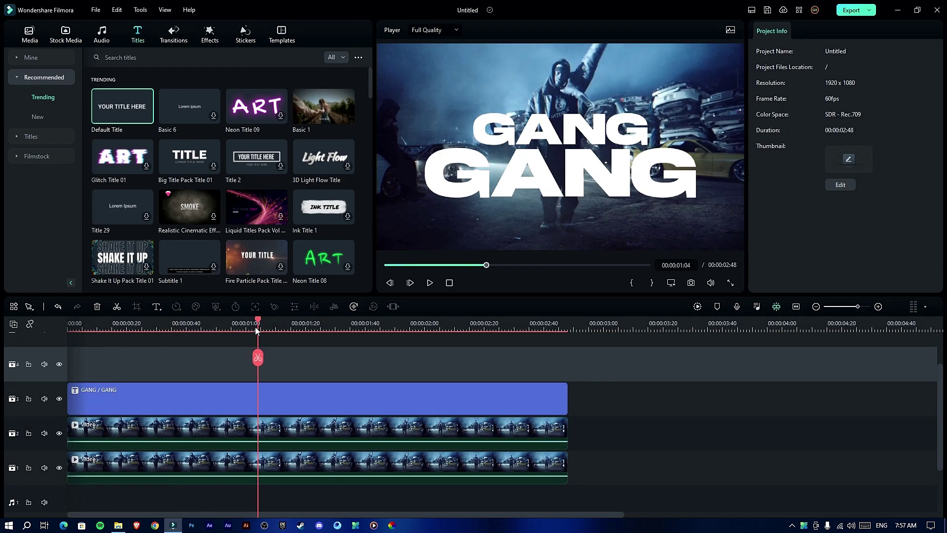
{"action": "left_click_drag", "start_coordinate": [111, 528], "coordinate": [81, 362]}
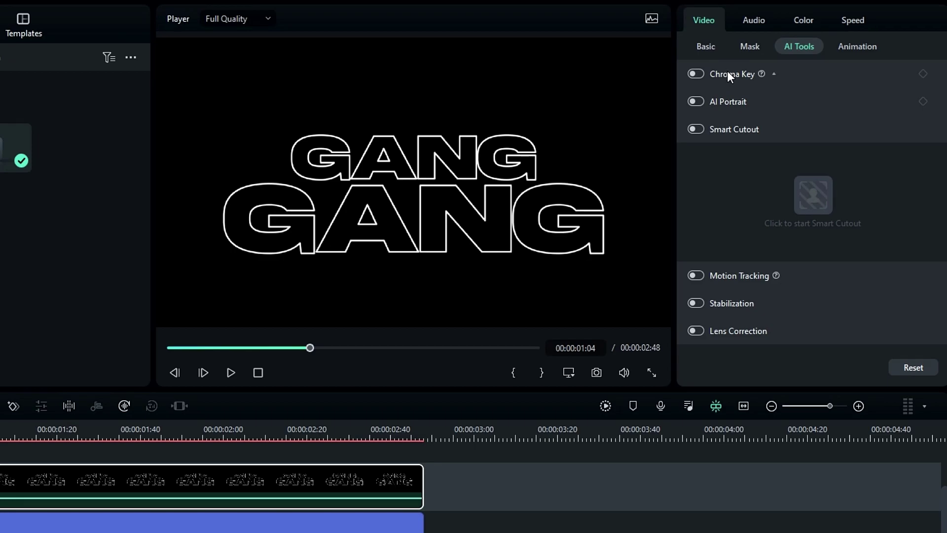
Chroma-key out the Text clip's black background with the eyedropper, then deselect the clip.
{"action": "left_click", "coordinate": [778, 58]}
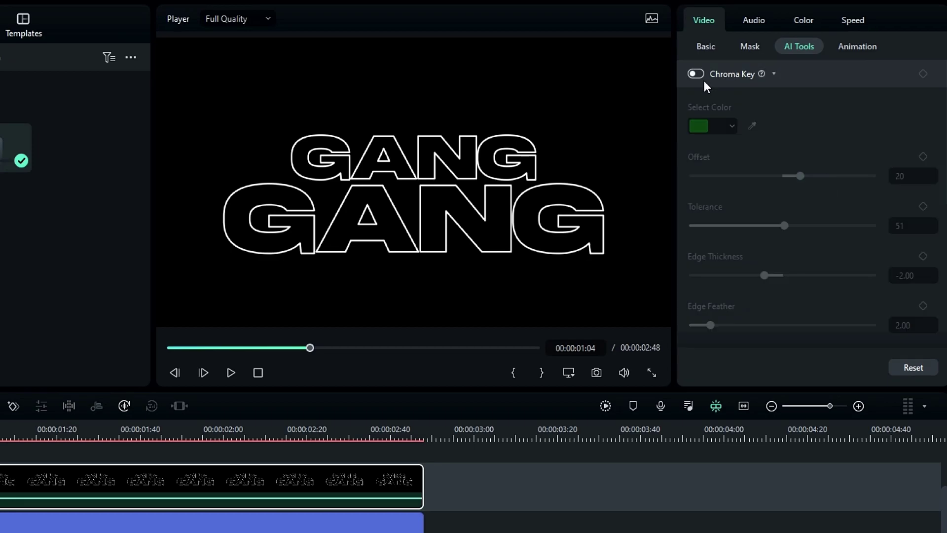
{"action": "left_click", "coordinate": [585, 97]}
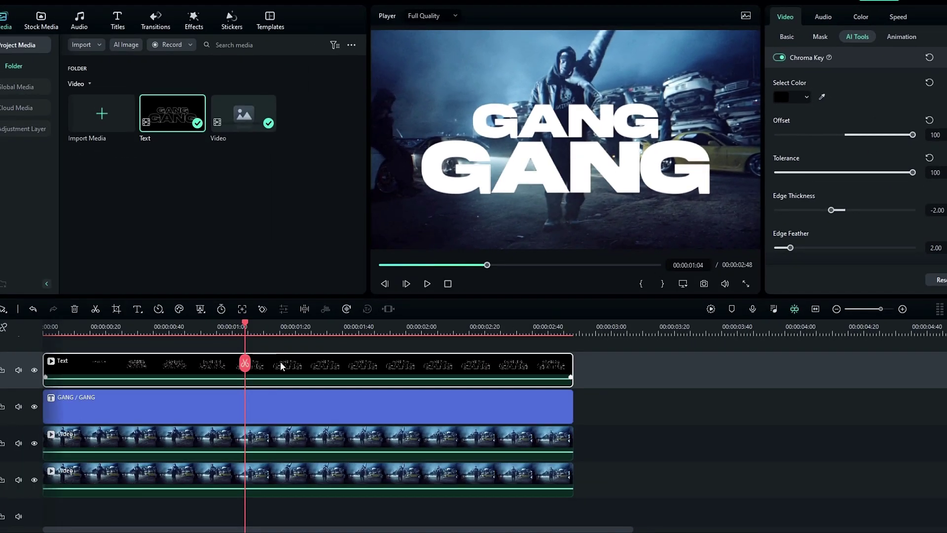
{"action": "left_click", "coordinate": [673, 362]}
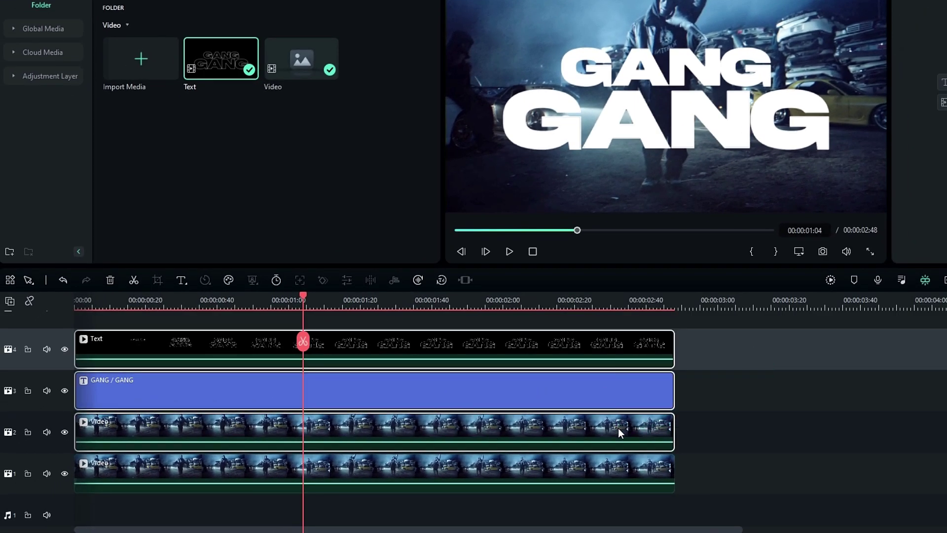
Stack tracks as Text, cutout video, GANG title, original video, then play back the layering.
{"action": "left_click_drag", "start_coordinate": [618, 428], "coordinate": [614, 393]}
{"action": "left_click_drag", "start_coordinate": [532, 361], "coordinate": [483, 421]}
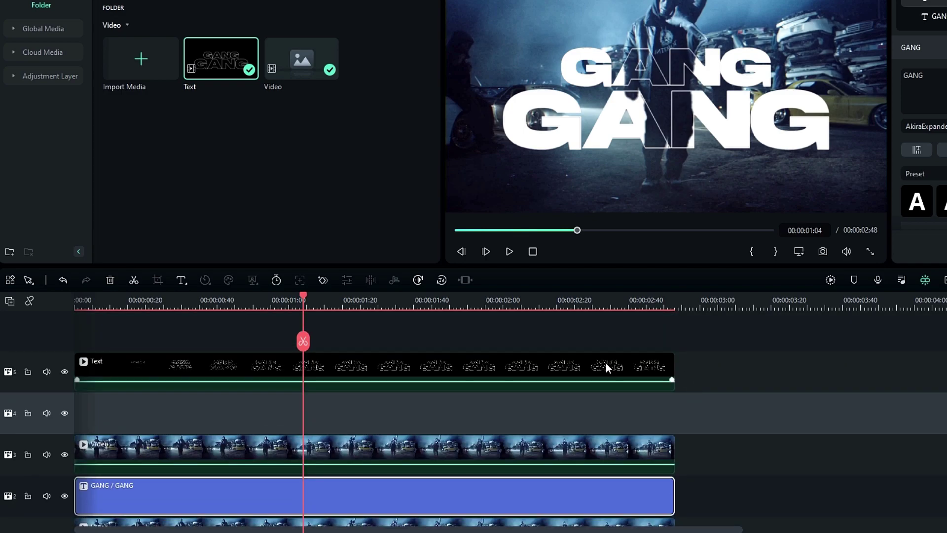
{"action": "left_click_drag", "start_coordinate": [606, 366], "coordinate": [592, 400]}
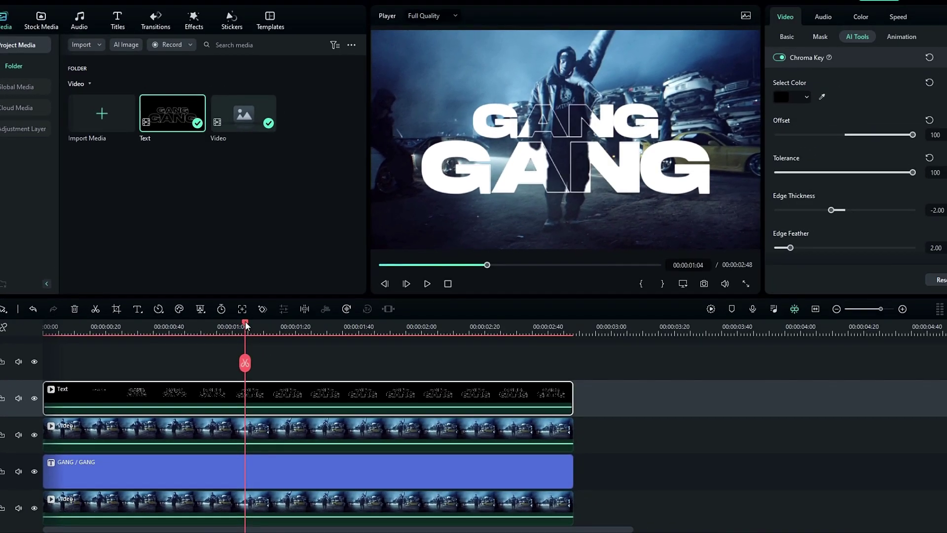
{"action": "left_click_drag", "start_coordinate": [246, 325], "coordinate": [45, 326]}
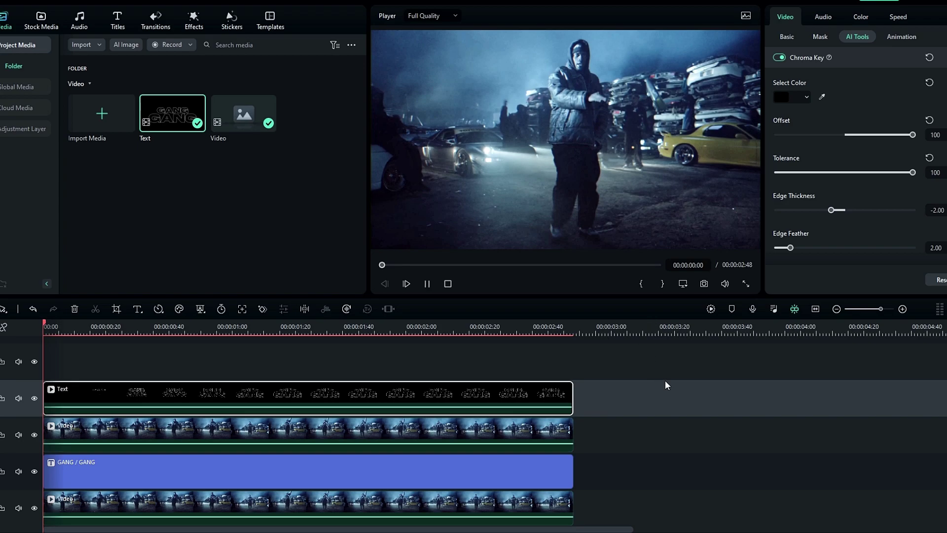
{"action": "key", "text": "space"}
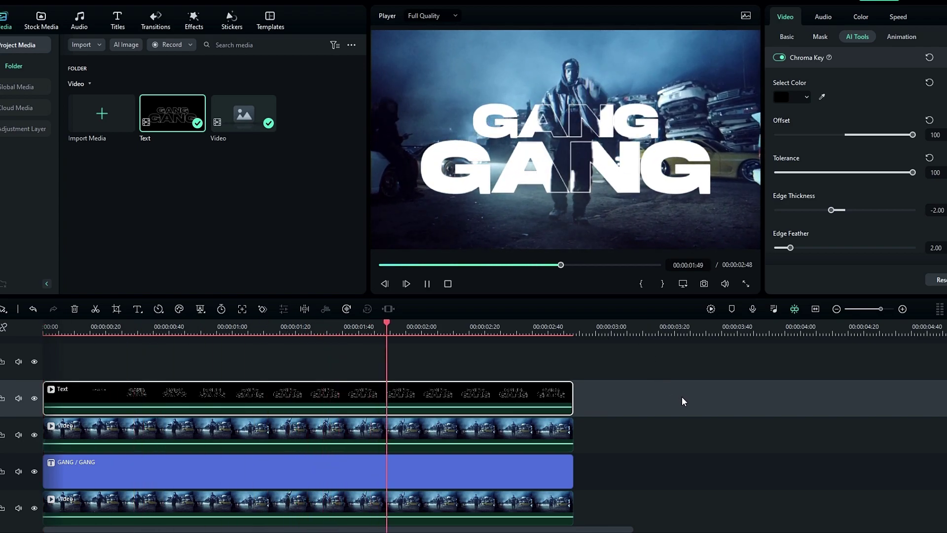
{"action": "key", "text": "space"}
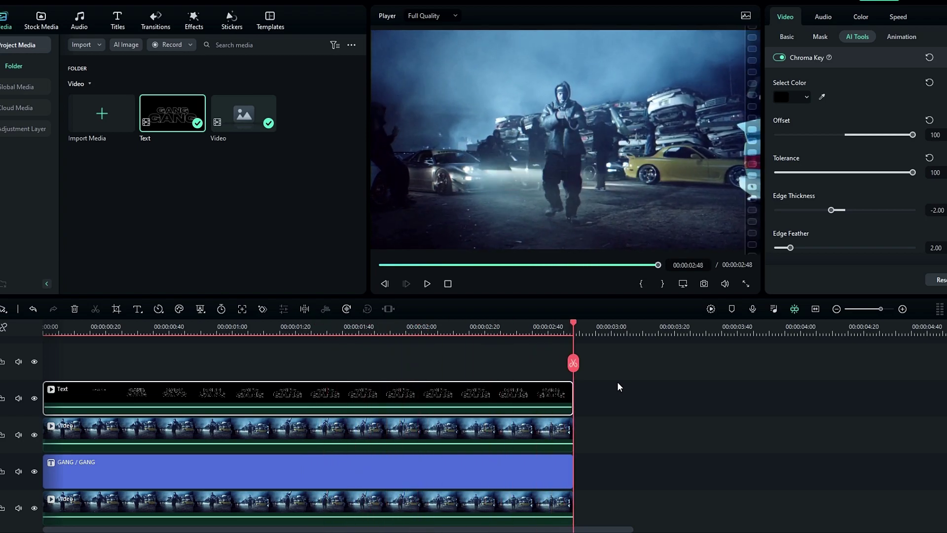
Find the Heartbeat effect and drop it onto the outlined Text clip.
{"action": "left_click_drag", "start_coordinate": [575, 328], "coordinate": [289, 327]}
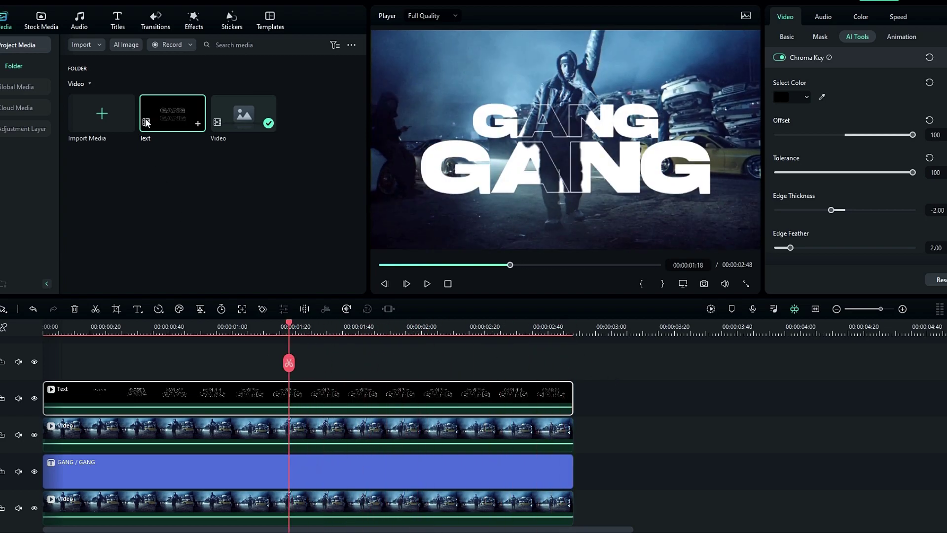
{"action": "left_click", "coordinate": [194, 21]}
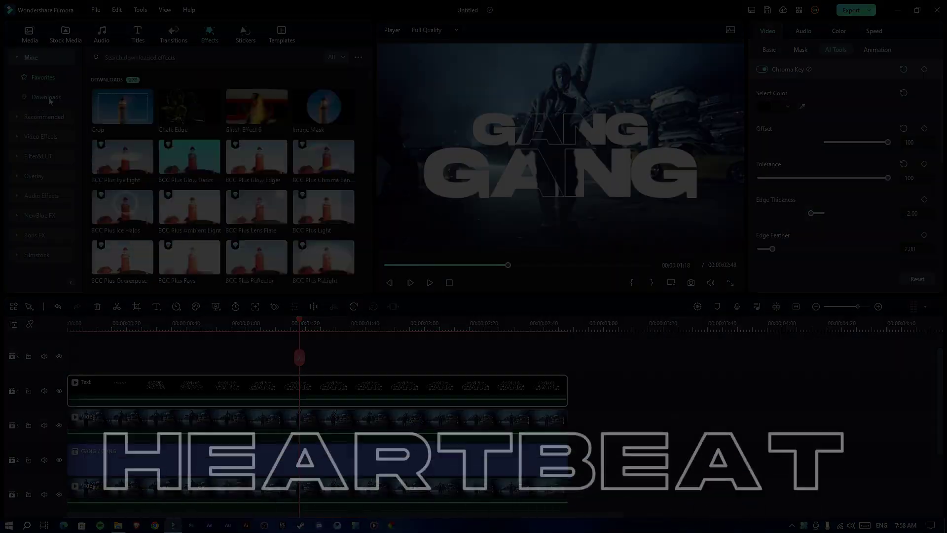
{"action": "type", "text": "hear"}
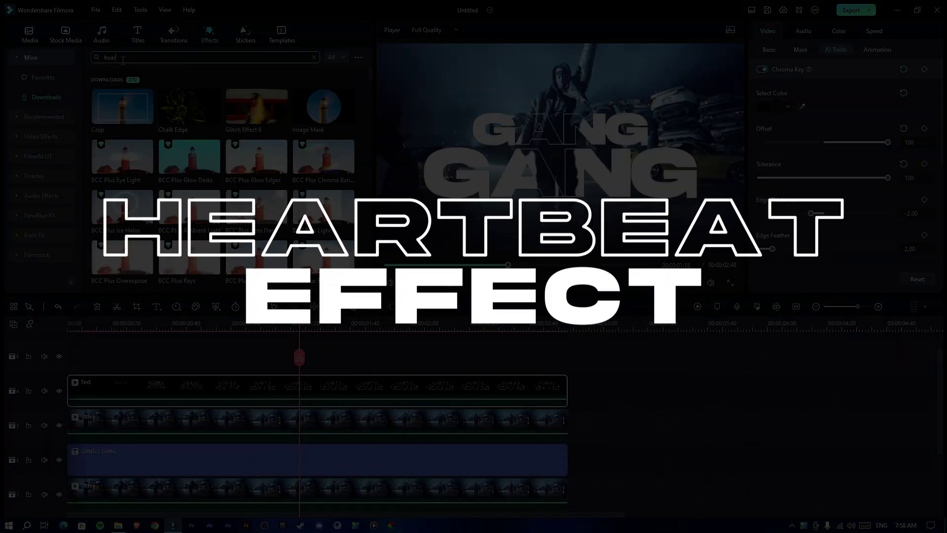
{"action": "type", "text": "tbeat"}
{"action": "key", "text": "Return"}
{"action": "mouse_move", "coordinate": [122, 106]}
{"action": "left_mouse_down"}
{"action": "mouse_move", "coordinate": [255, 374]}
{"action": "mouse_move", "coordinate": [217, 383]}
{"action": "left_mouse_up"}
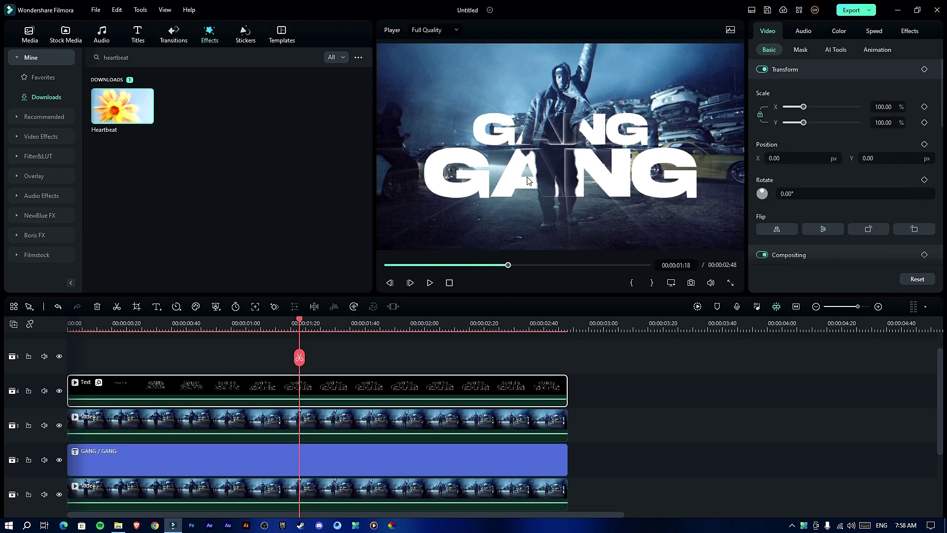
Fit the whole project in the timeline and play it from the start.
{"action": "left_click", "coordinate": [798, 305]}
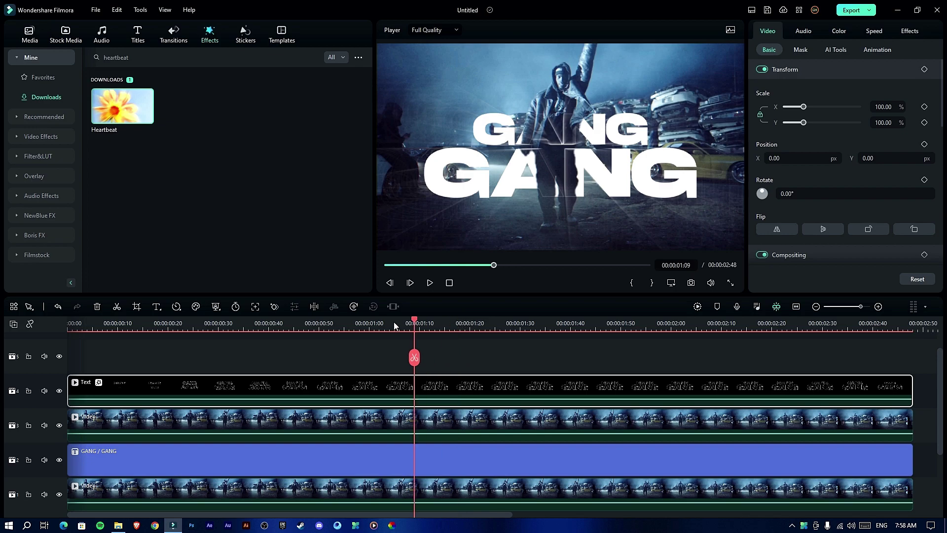
{"action": "left_click_drag", "start_coordinate": [395, 326], "coordinate": [70, 327]}
{"action": "key", "text": "space"}
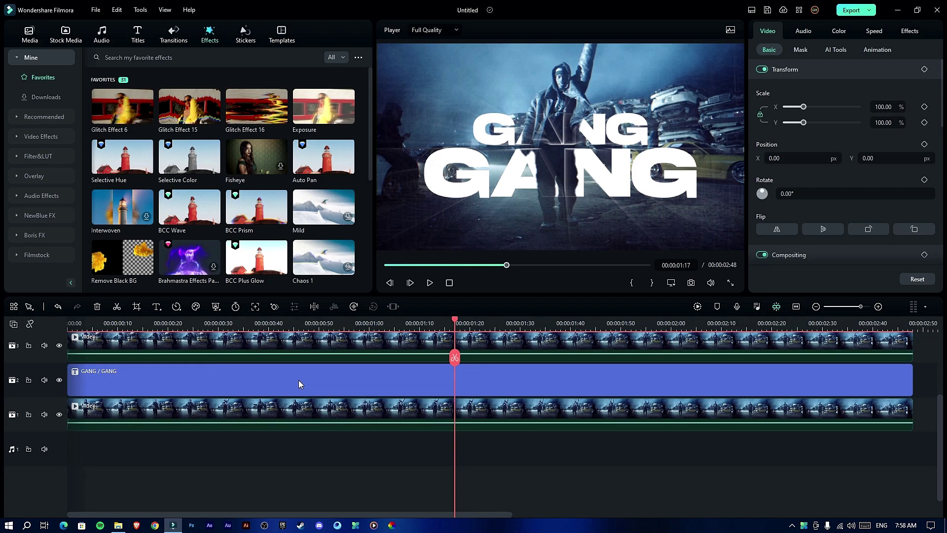
Put Glitch Effect 15 on the bottom video clip at speed 0.60 and replay the sequence.
{"action": "left_click", "coordinate": [272, 442]}
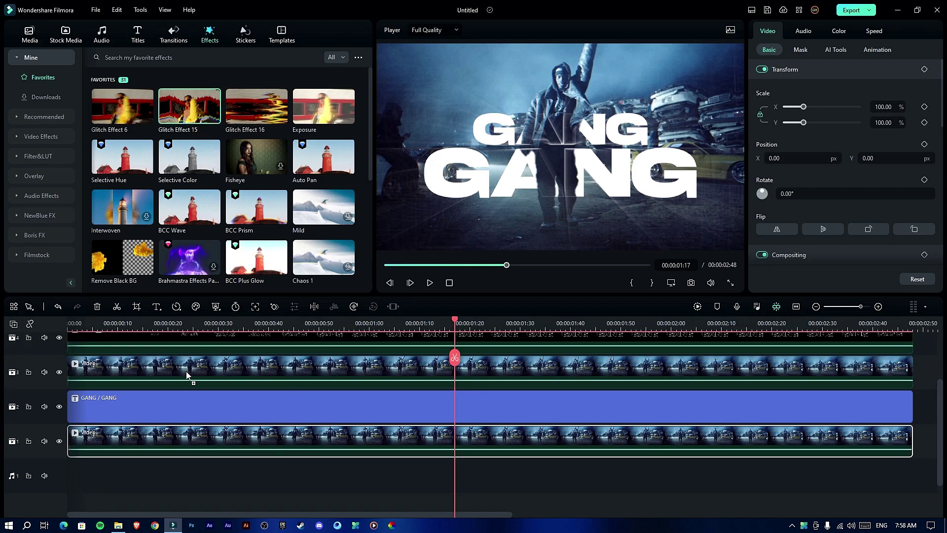
{"action": "left_click_drag", "start_coordinate": [187, 375], "coordinate": [171, 438]}
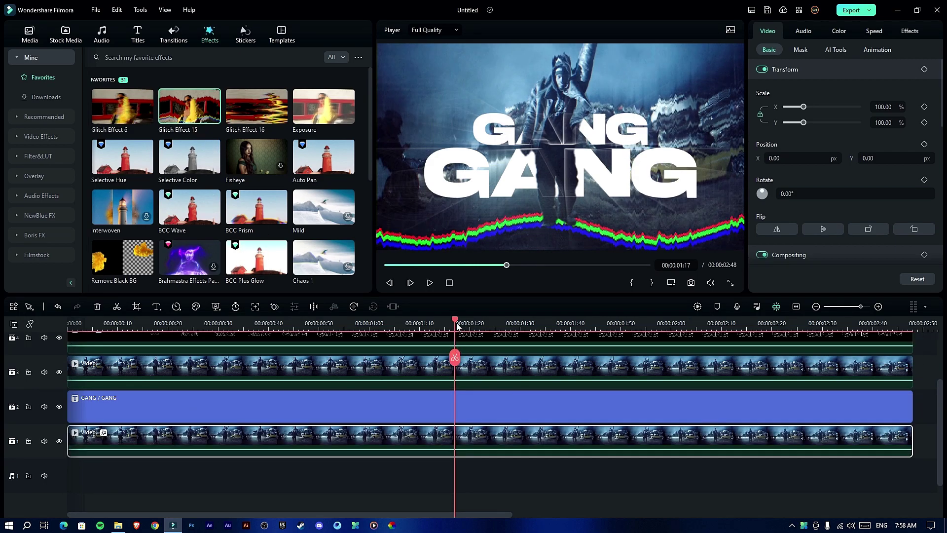
{"action": "left_click", "coordinate": [913, 31]}
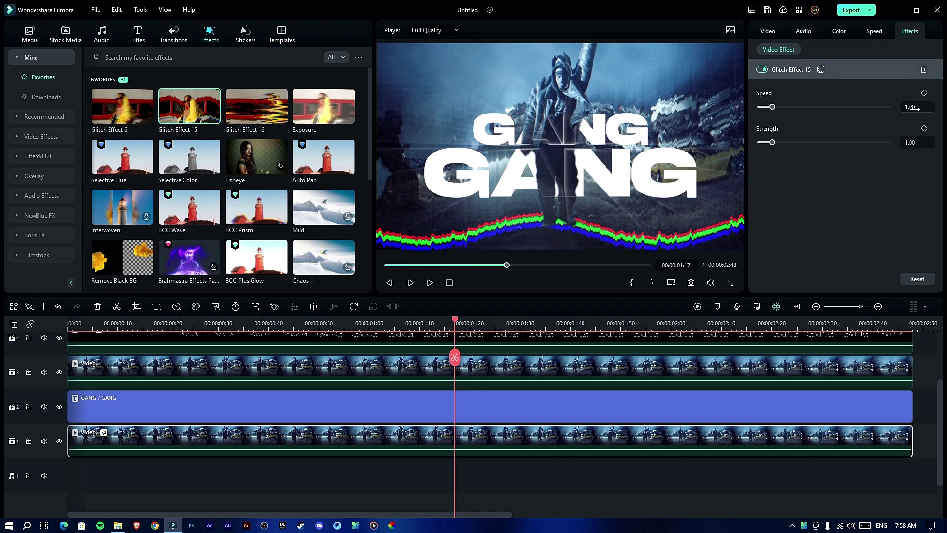
{"action": "type", "text": "0.5"}
{"action": "key", "text": "Return"}
{"action": "key", "text": "Return"}
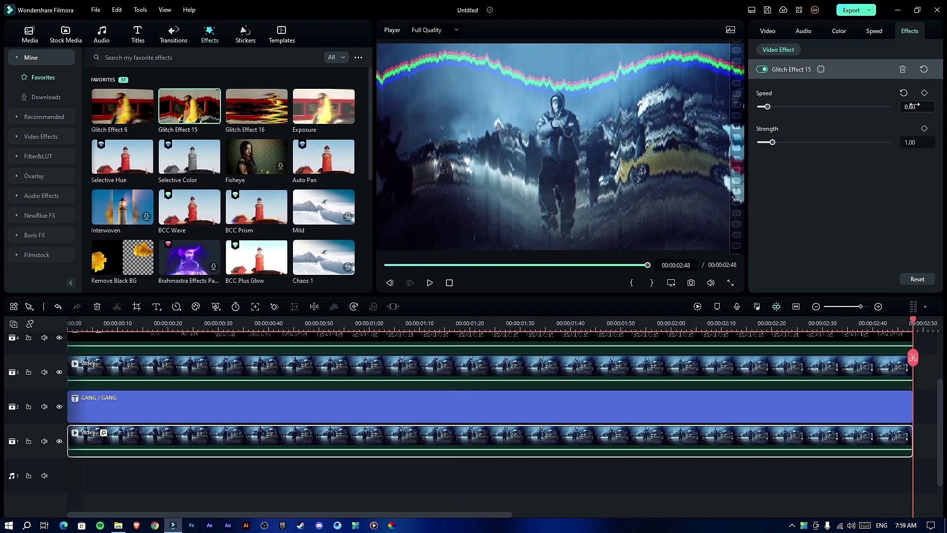
{"action": "key", "text": "space"}
{"action": "key", "text": "space"}
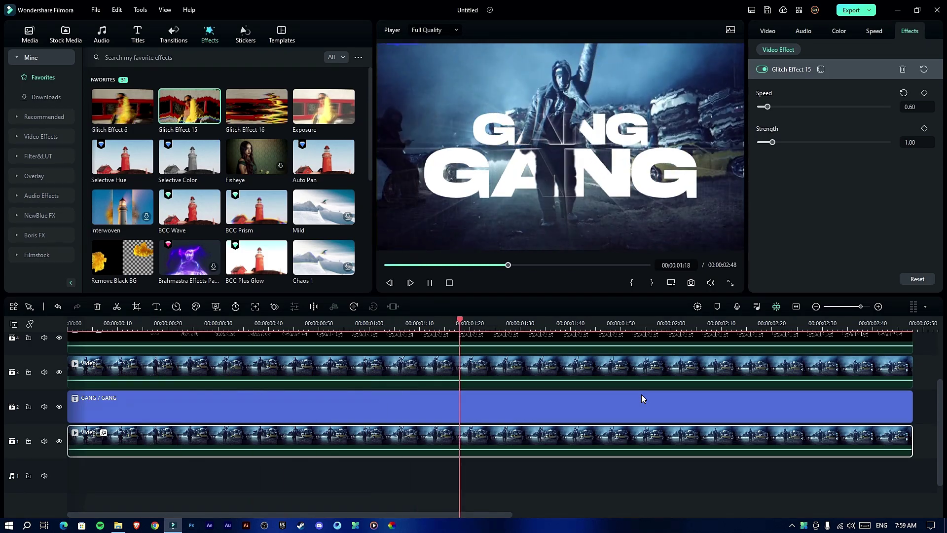